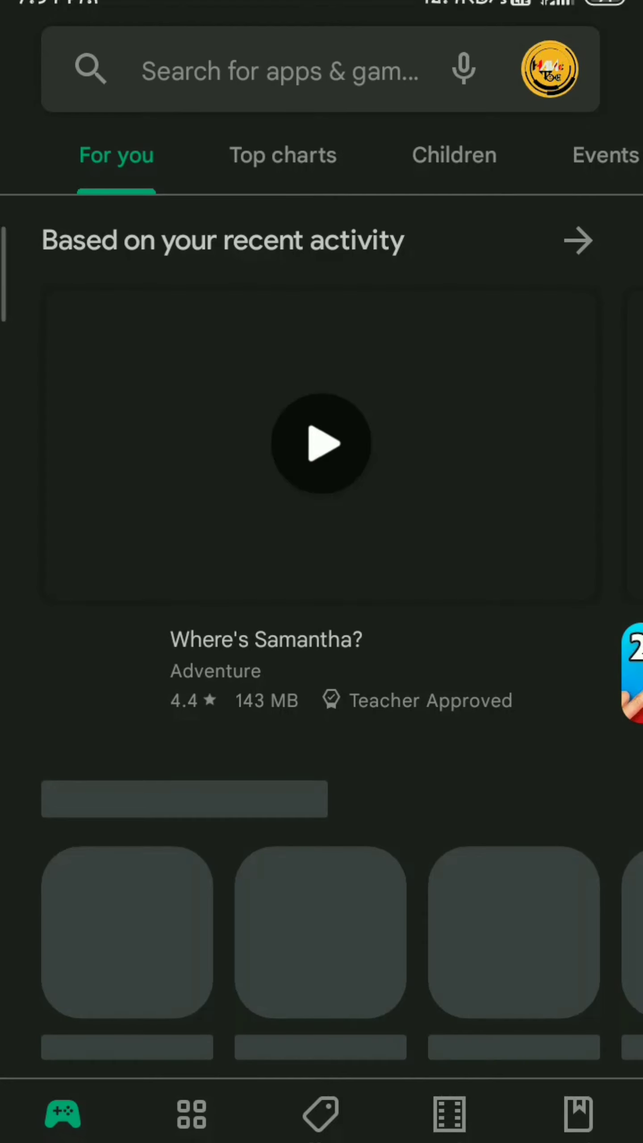
text(vn)
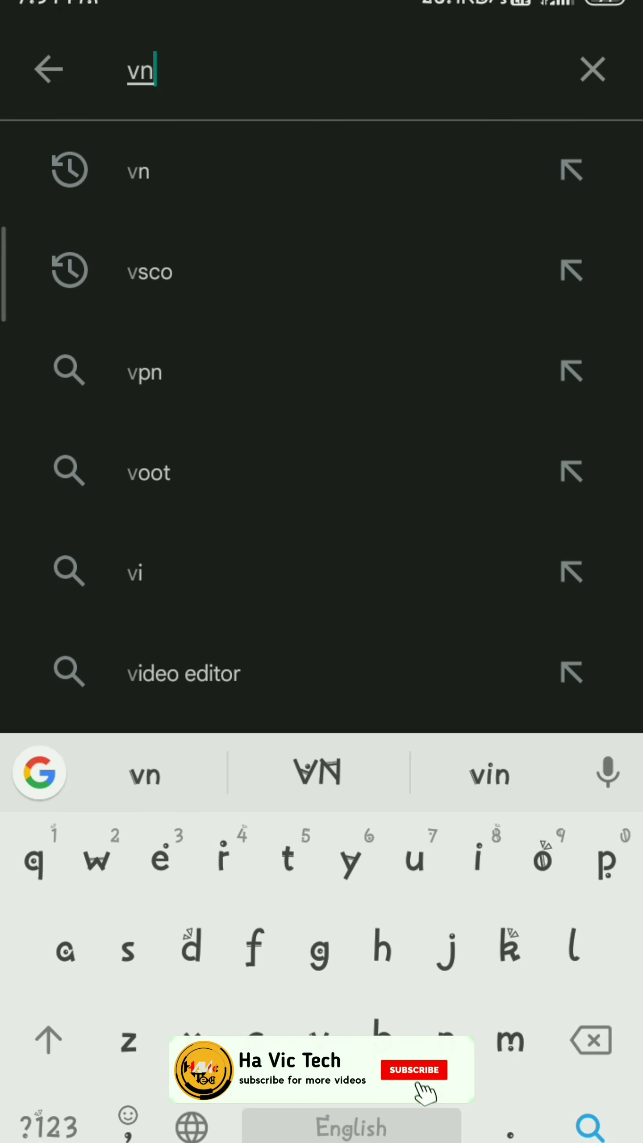
Search 'vn' in the Play Store and open the VN Video Editor listing.
key(Return)
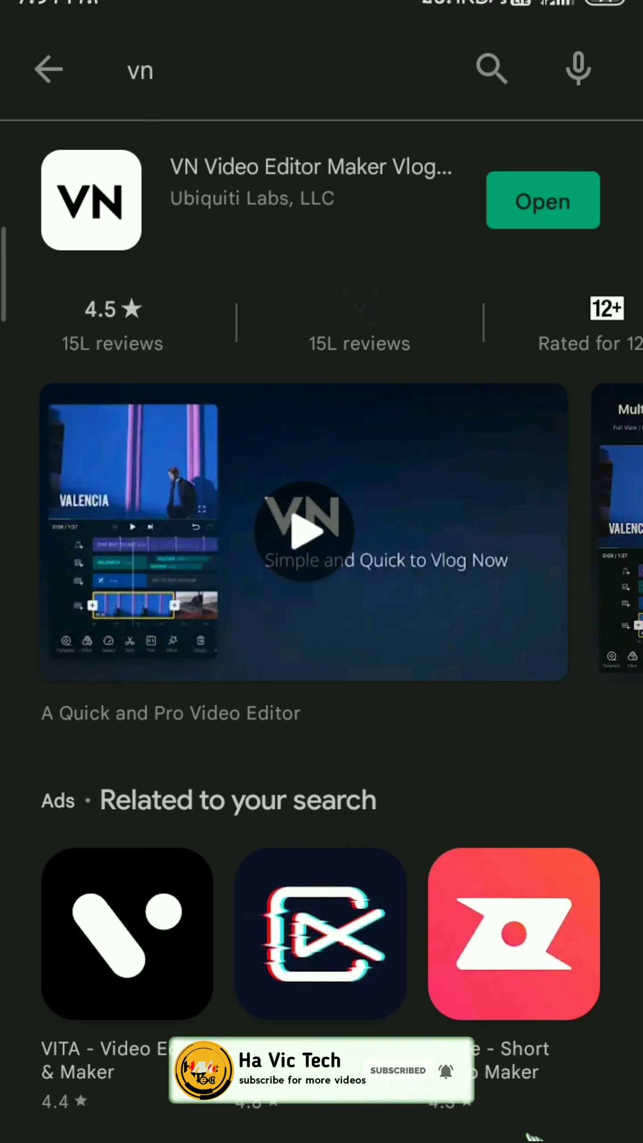
click(312, 179)
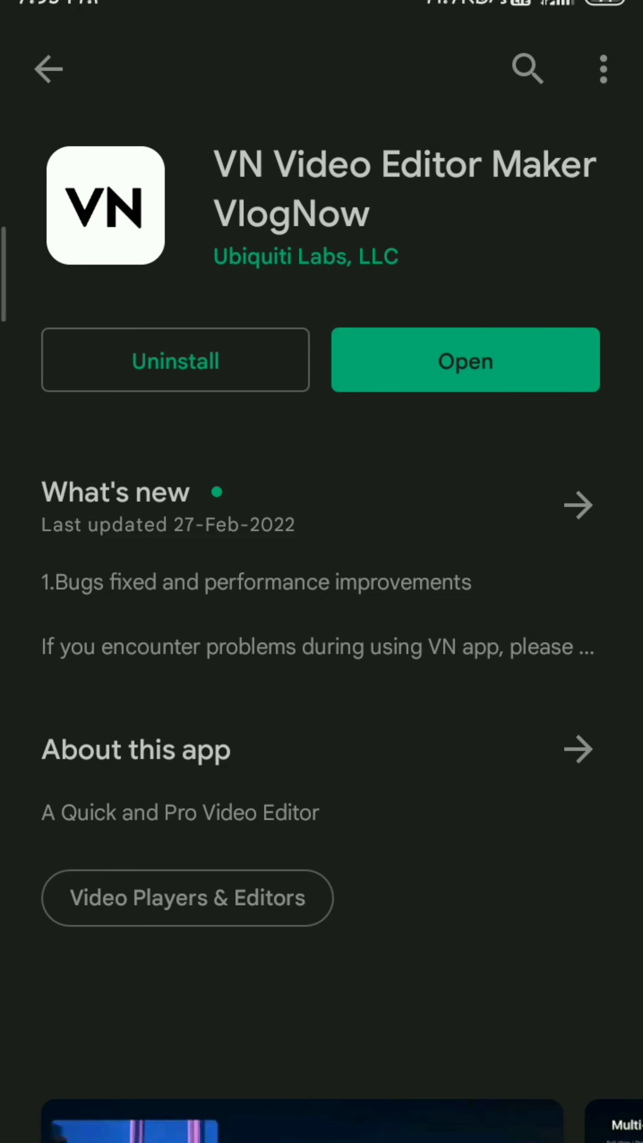
scroll(322, 572, down, 10)
scroll(322, 572, up, 10)
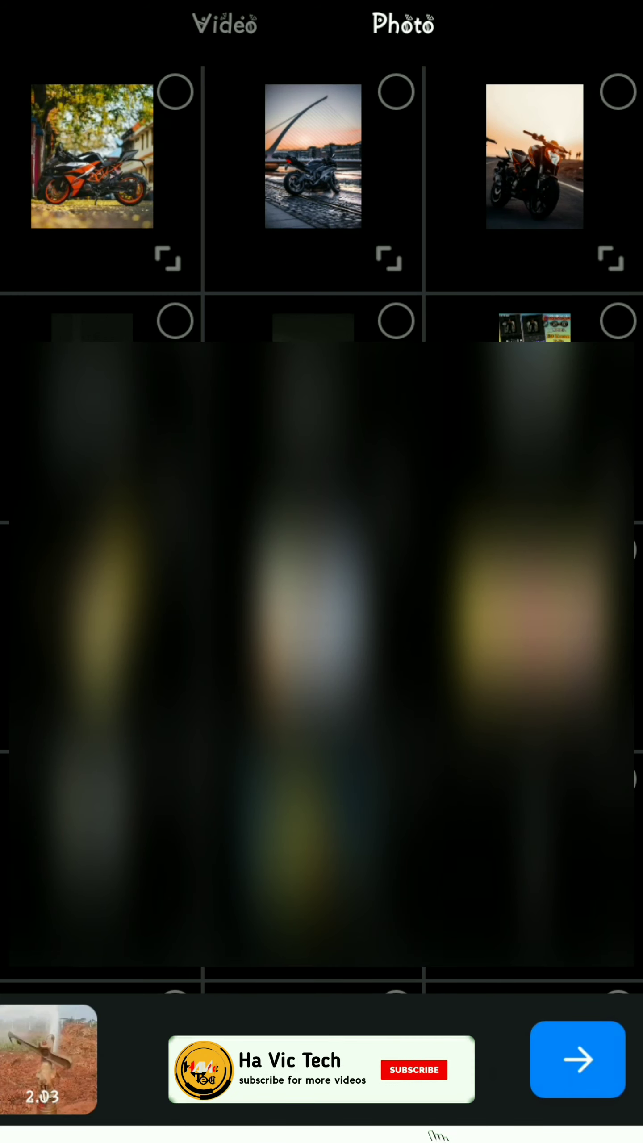
Add four motorcycle photos after the sprinkler clip and create the project.
click(92, 399)
click(313, 396)
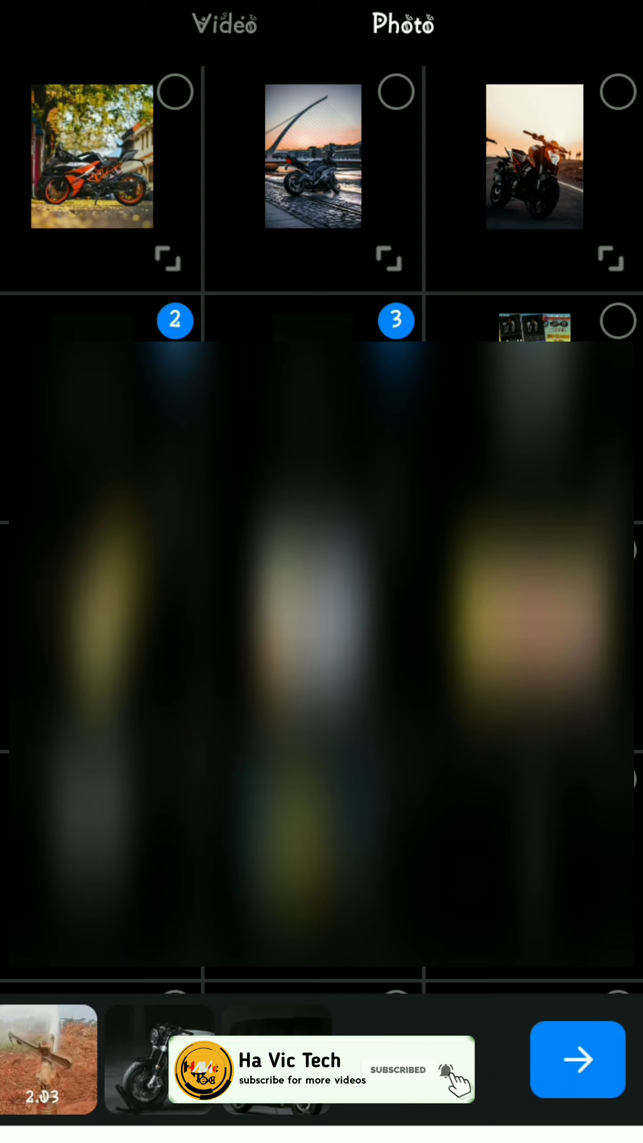
click(313, 157)
click(92, 157)
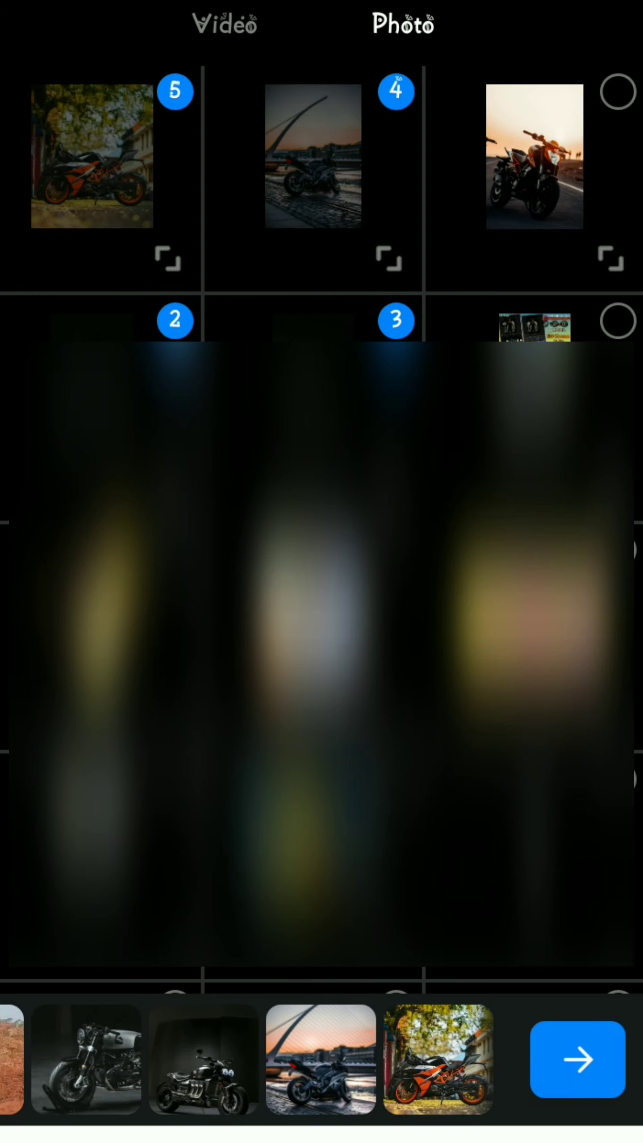
click(578, 1059)
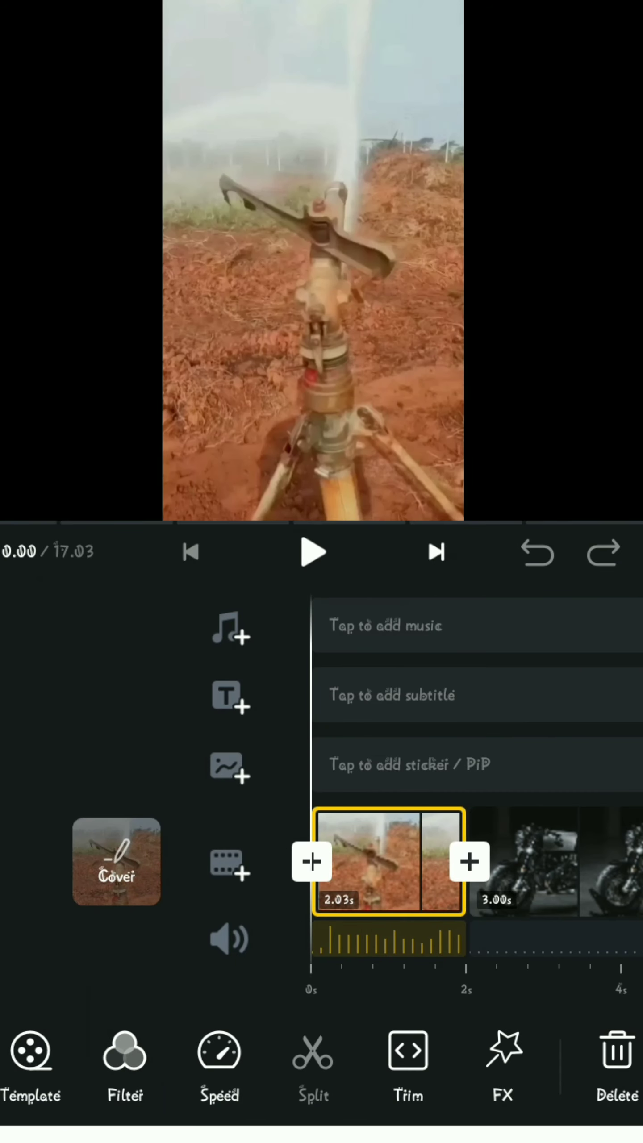
Extract the overlay clip's audio onto the music track, then delete the overlay clip and preview.
click(313, 552)
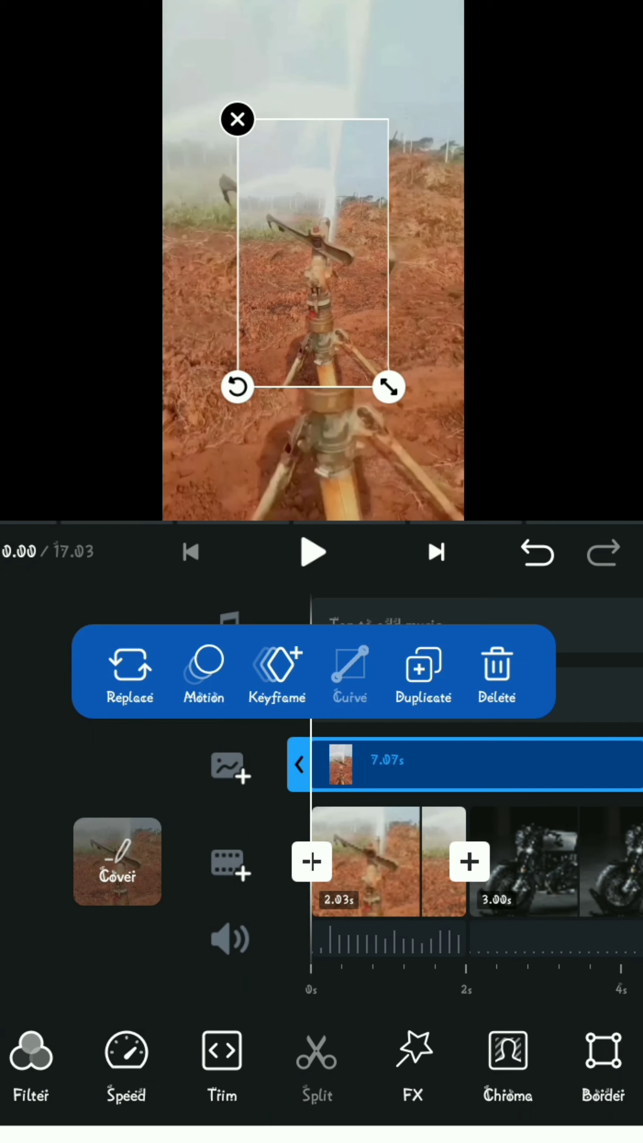
drag(536, 1063, 268, 1063)
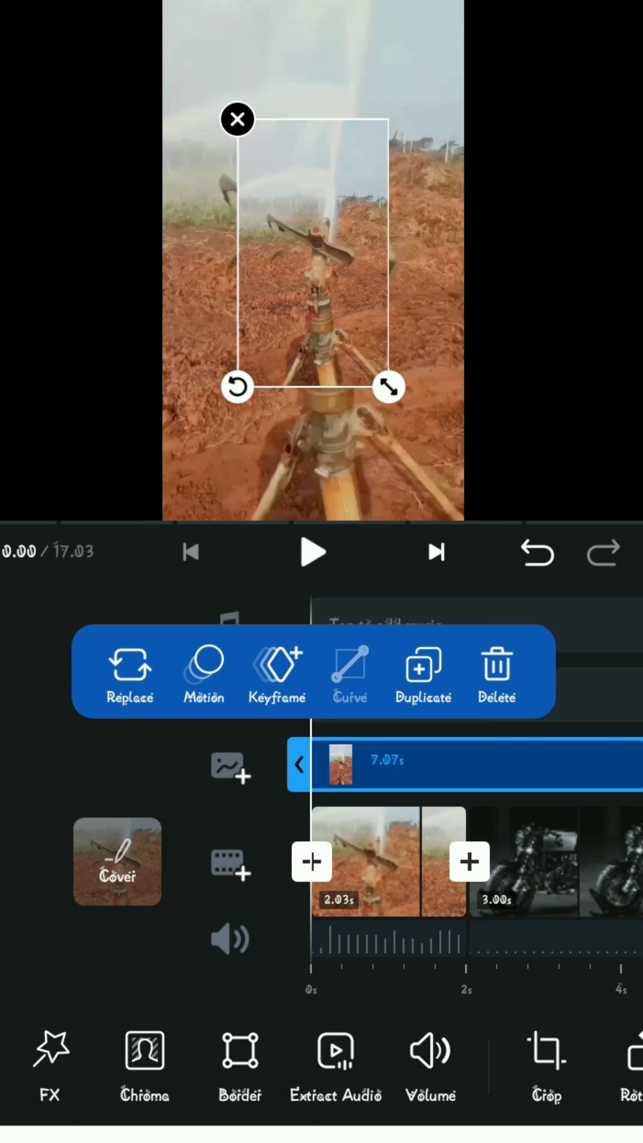
click(336, 1063)
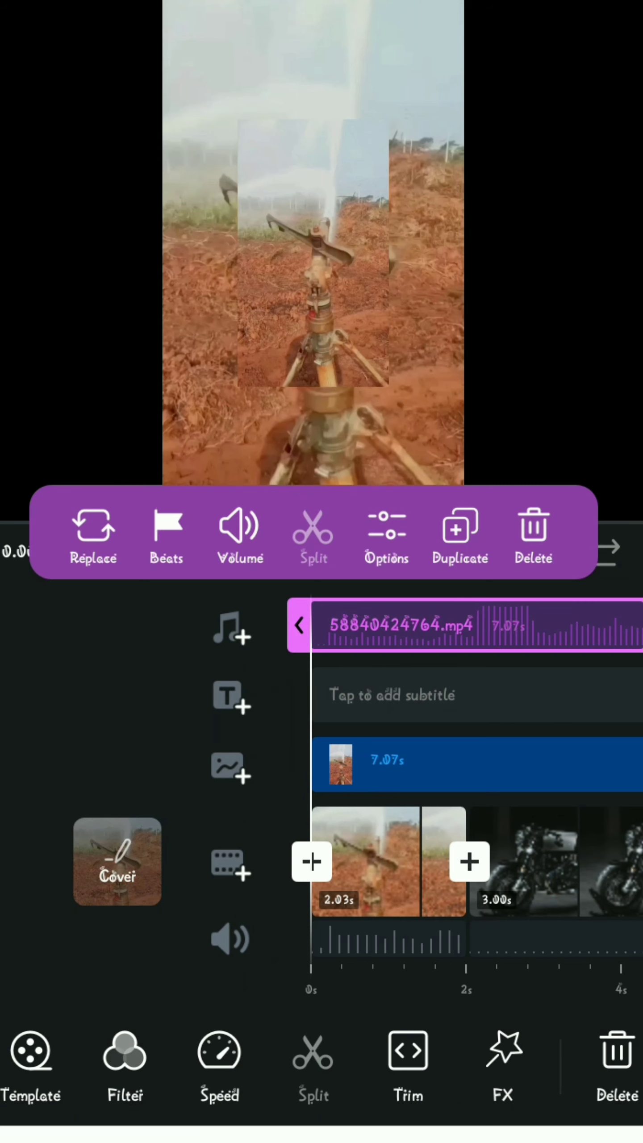
click(384, 862)
click(492, 764)
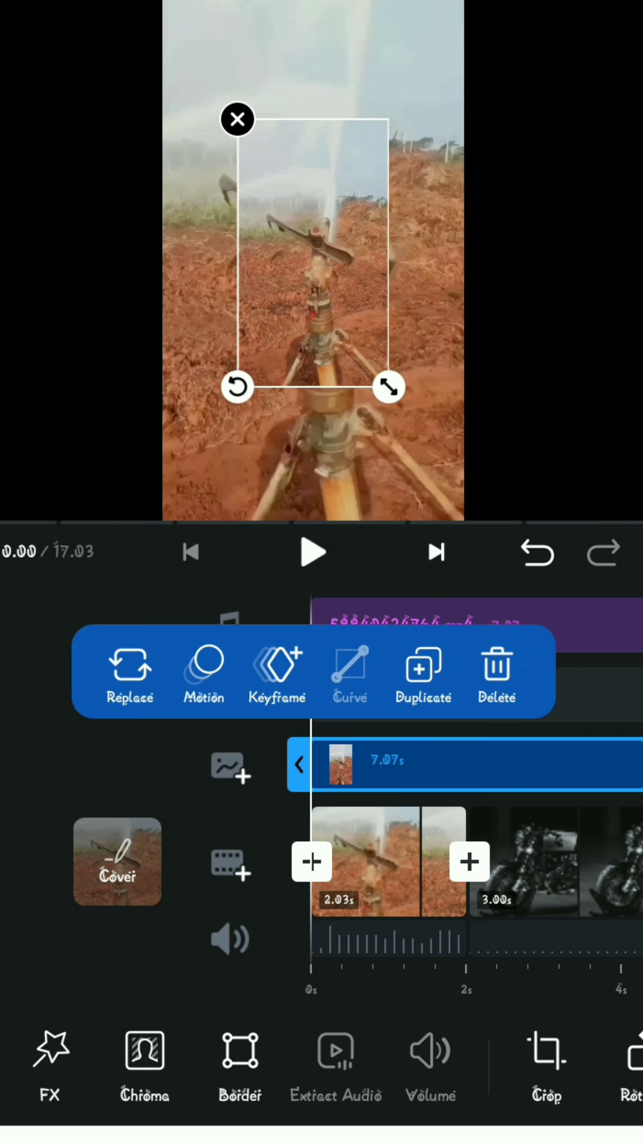
click(497, 678)
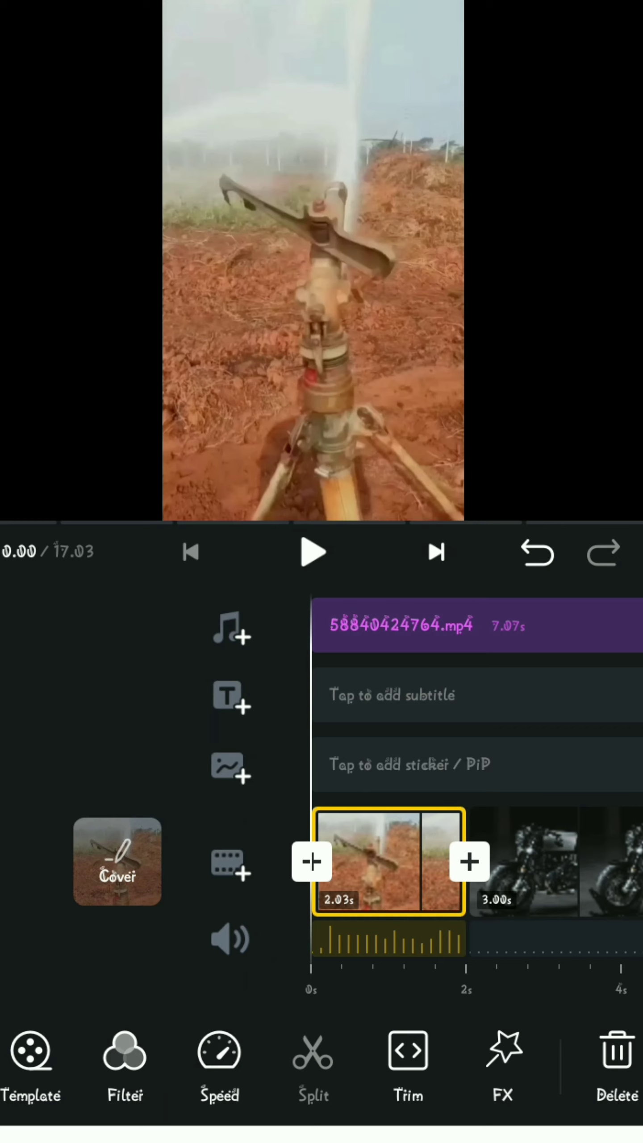
click(313, 552)
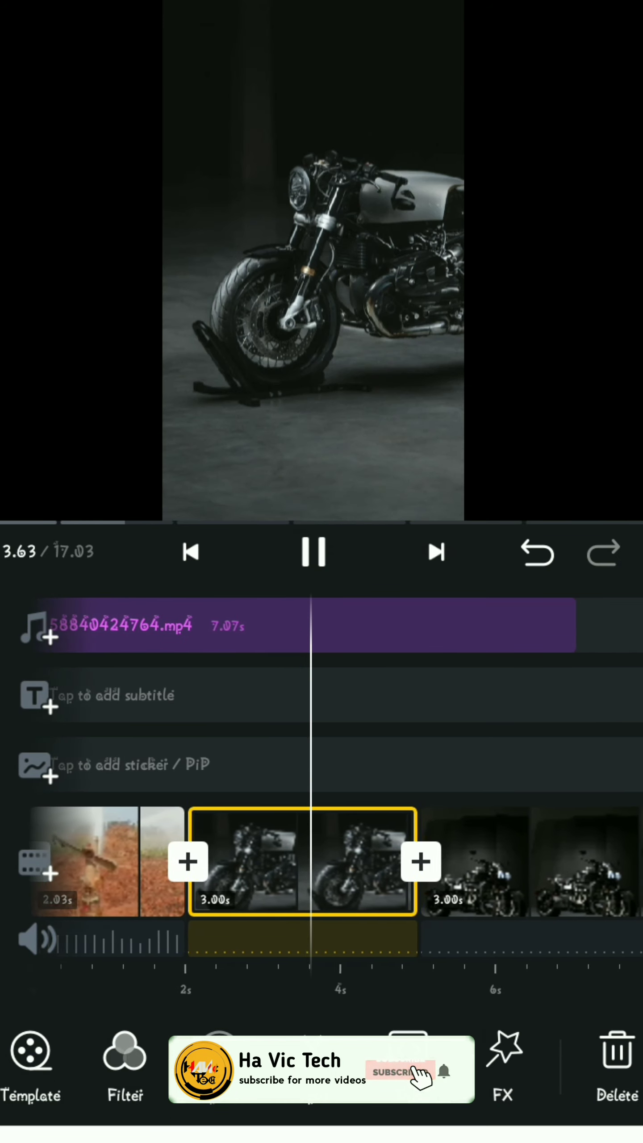
Position at the first cut and bring up transitions for the first motorcycle photo.
drag(357, 858, 467, 857)
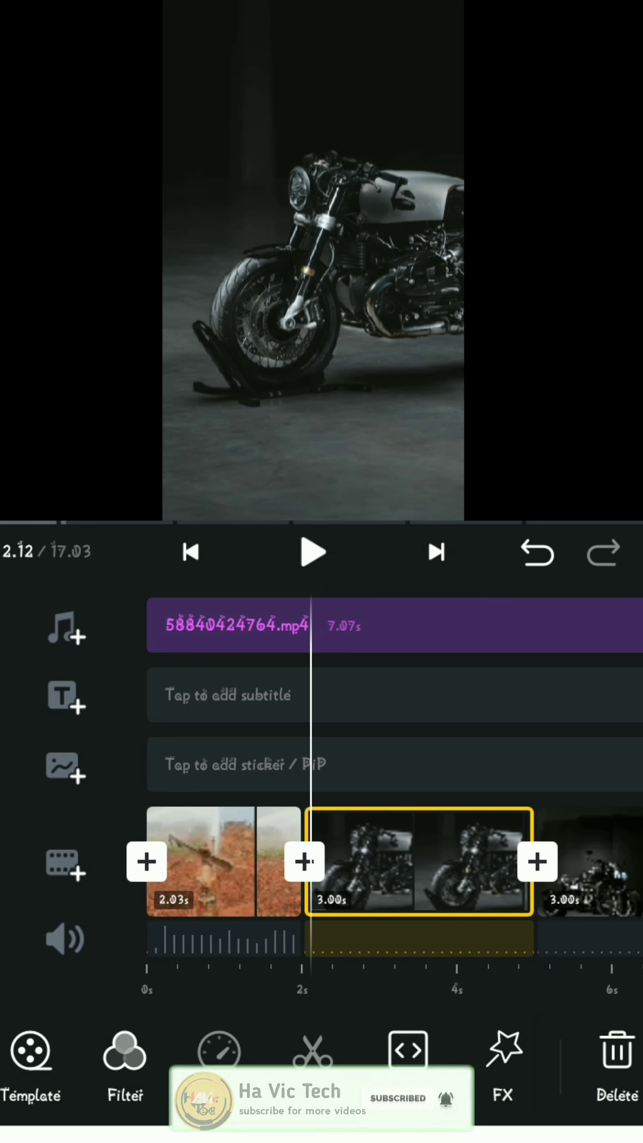
click(420, 862)
click(420, 862)
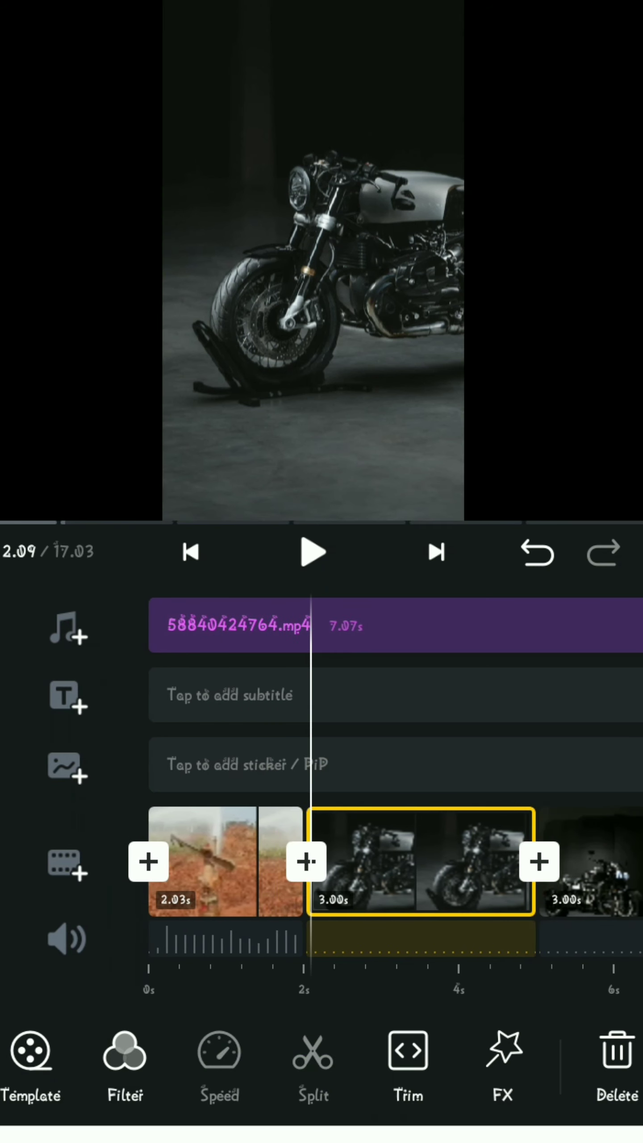
drag(447, 1063, 233, 1063)
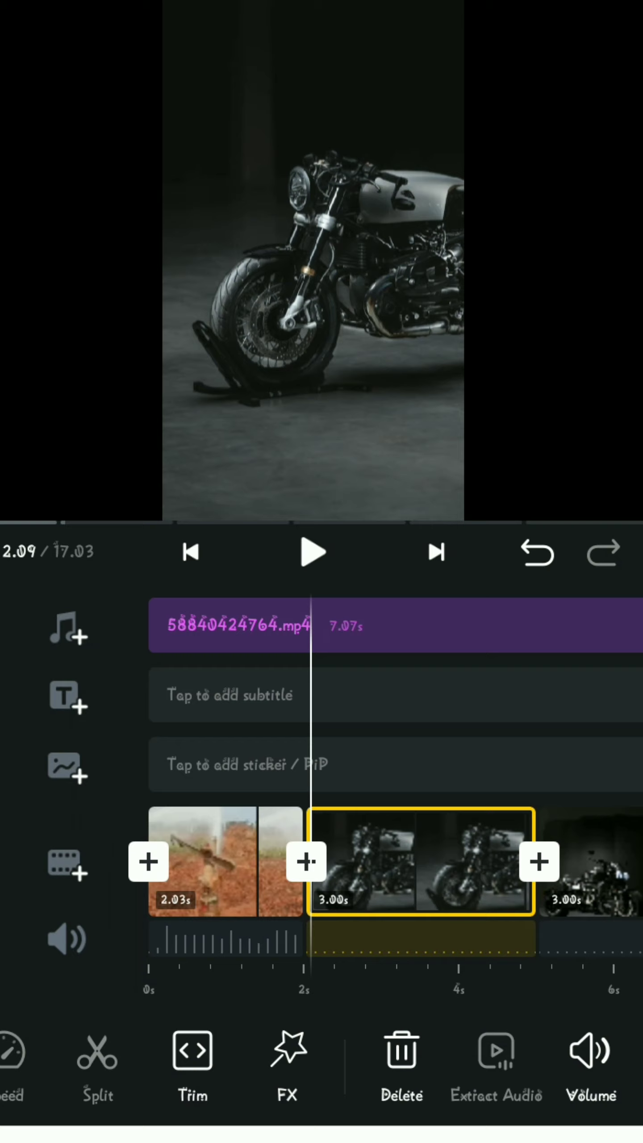
click(306, 863)
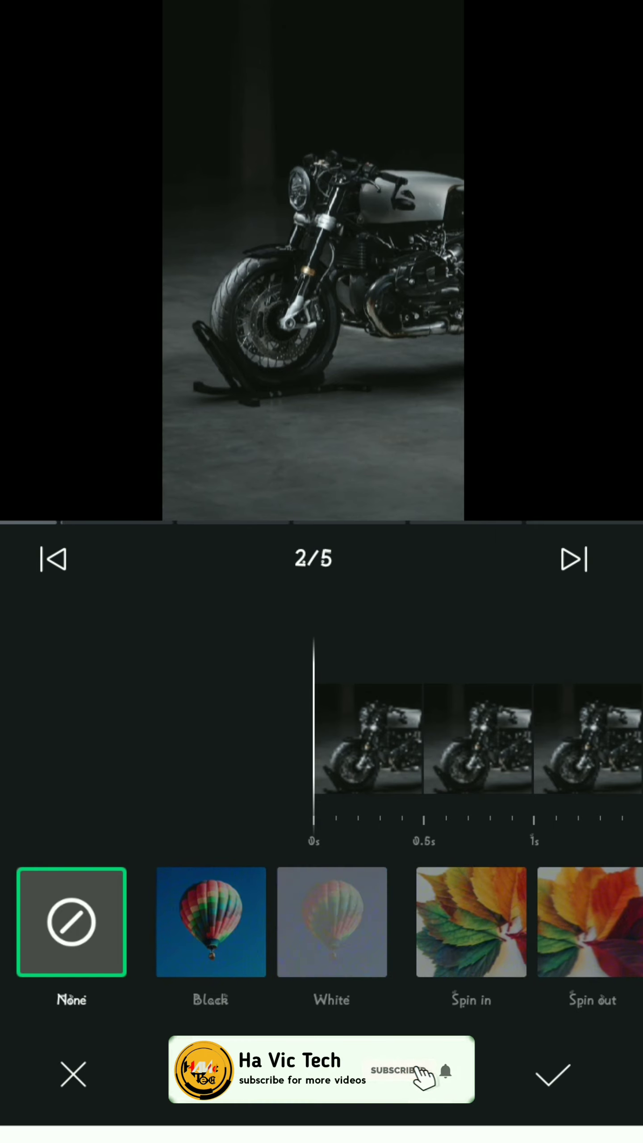
Apply the White flash transition with an adjusted period instead of Black.
click(211, 922)
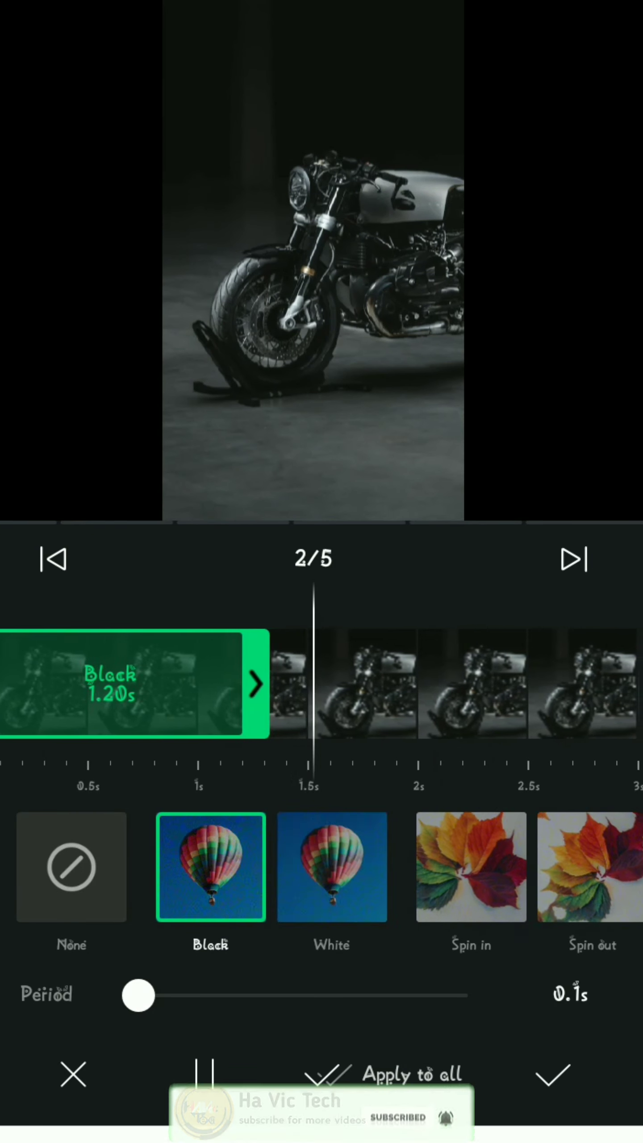
click(332, 867)
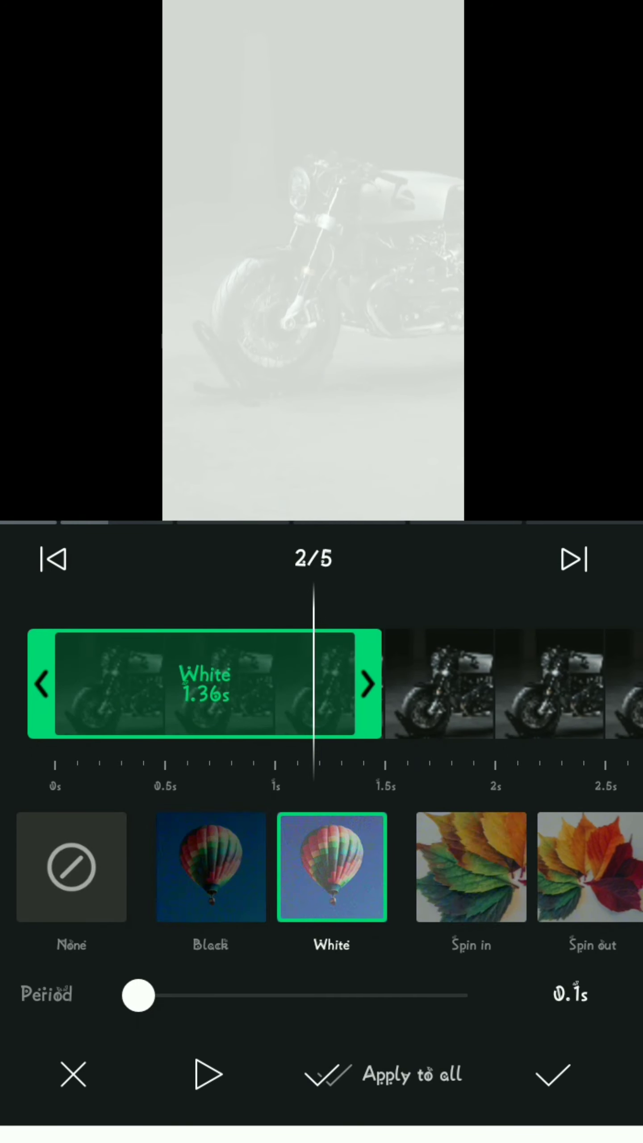
mouse_move(138, 995)
mouse_down()
mouse_move(238, 995)
mouse_move(138, 995)
mouse_up()
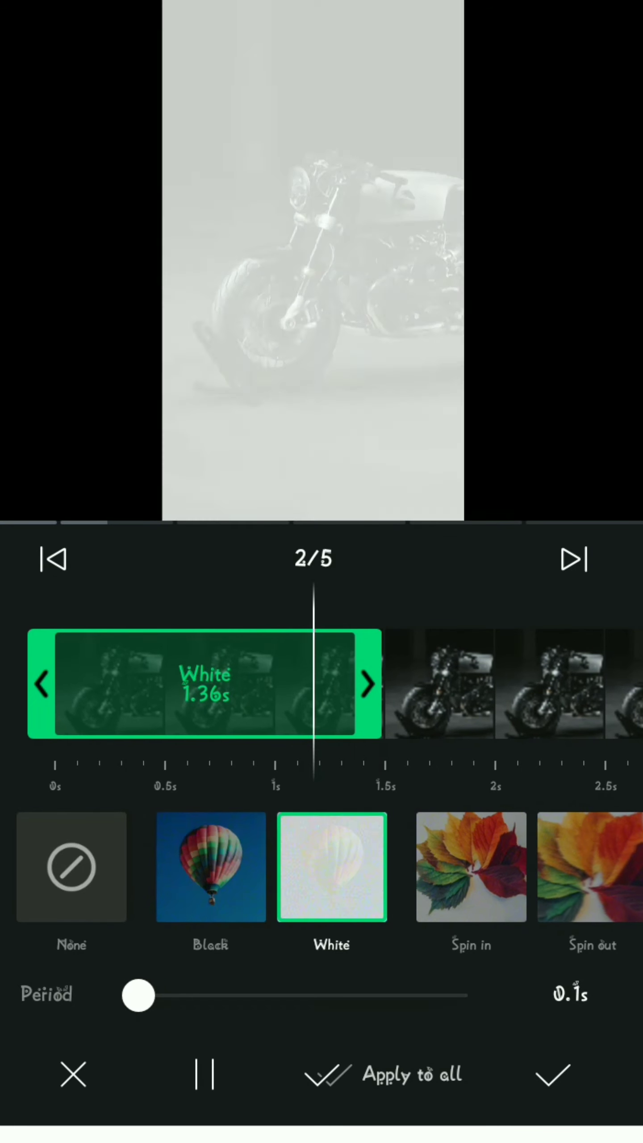
click(552, 1075)
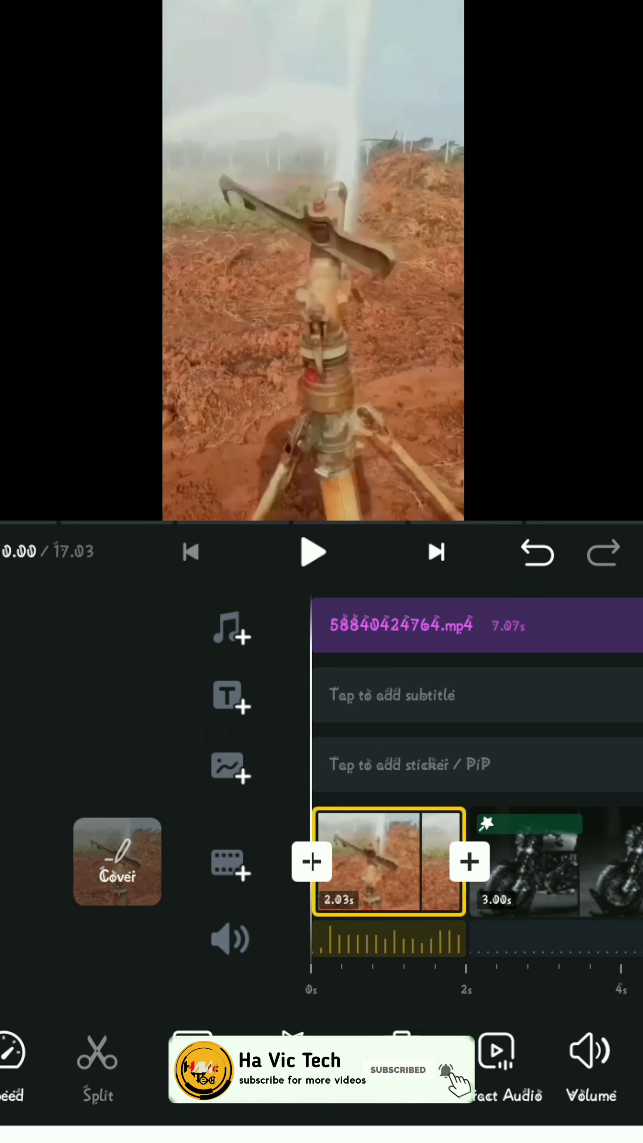
Shorten the White flash on the first motorcycle photo to 0.94 s and review playback.
click(313, 552)
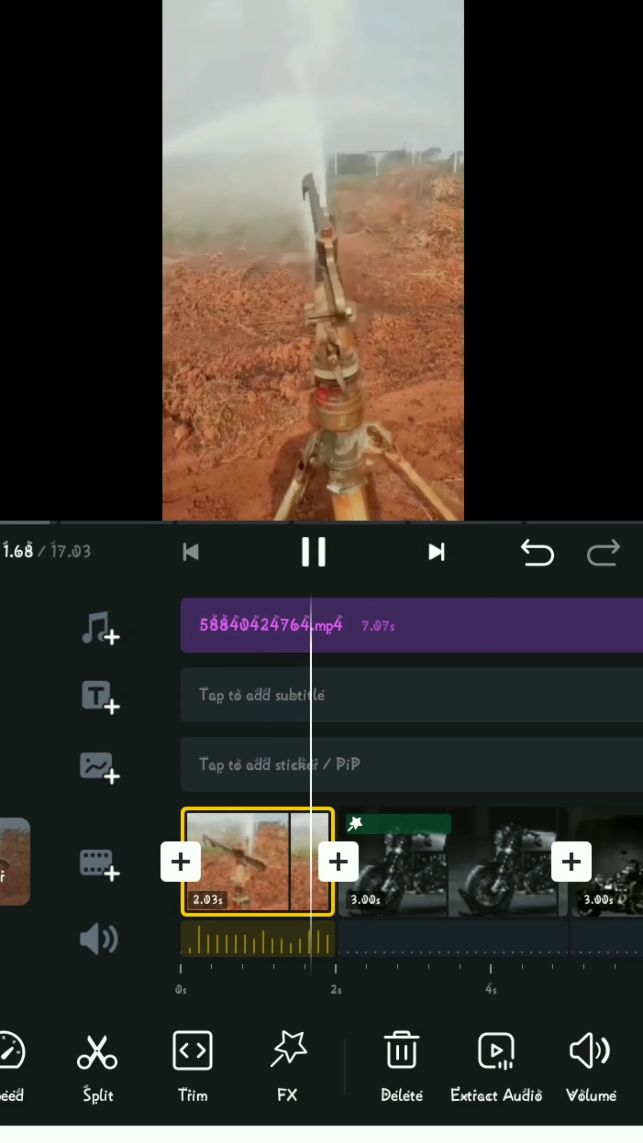
click(313, 552)
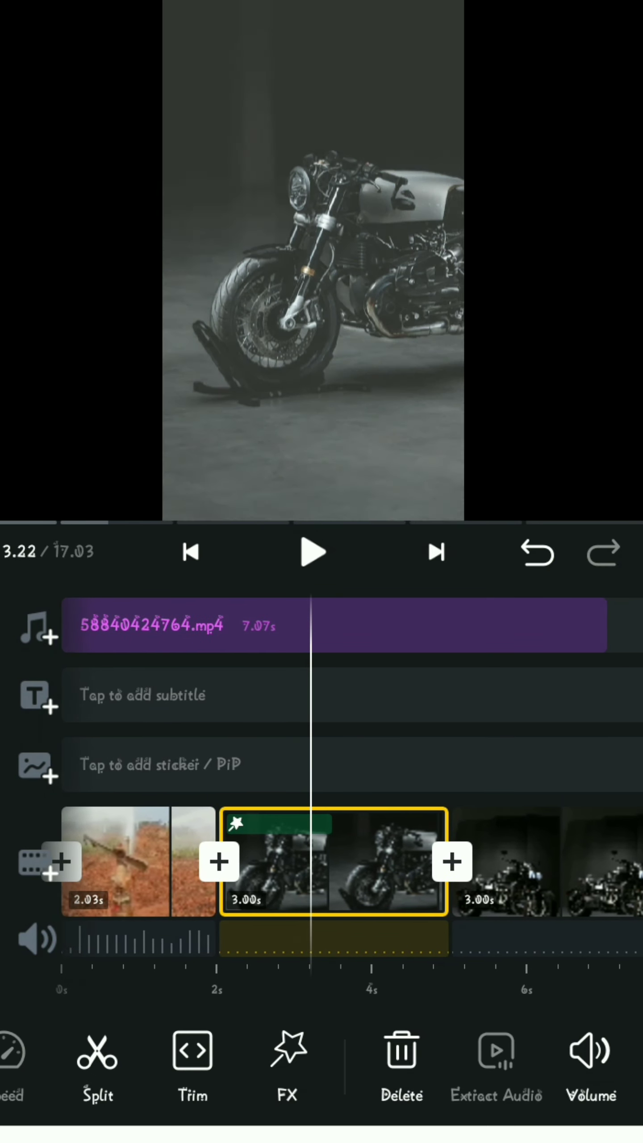
click(375, 862)
click(183, 863)
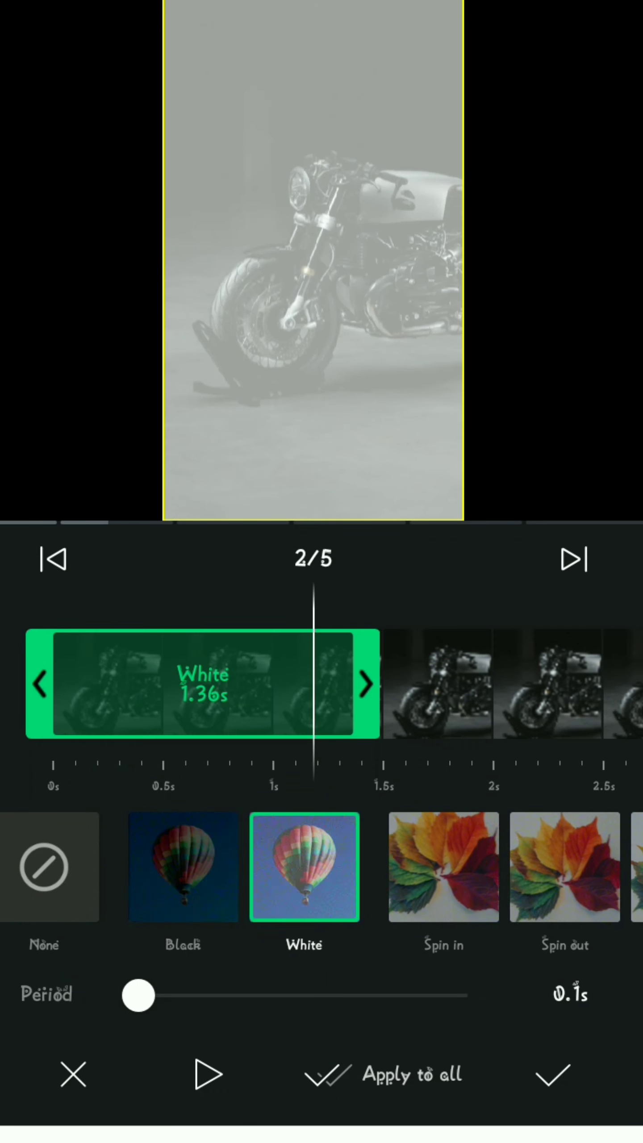
drag(367, 684, 273, 684)
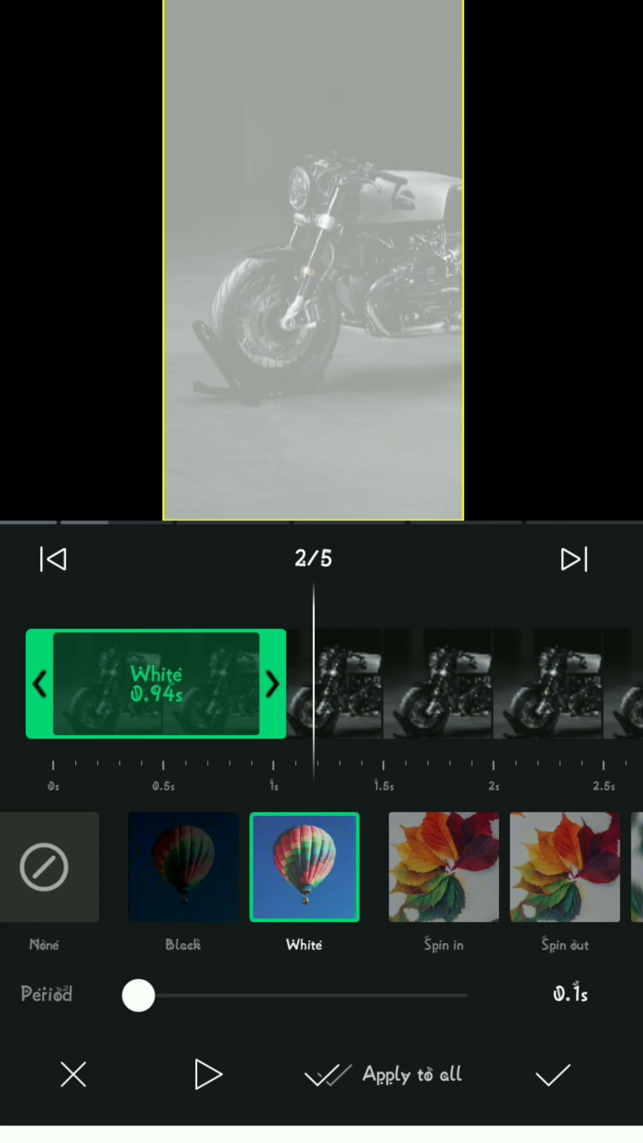
click(553, 1075)
drag(357, 938, 474, 937)
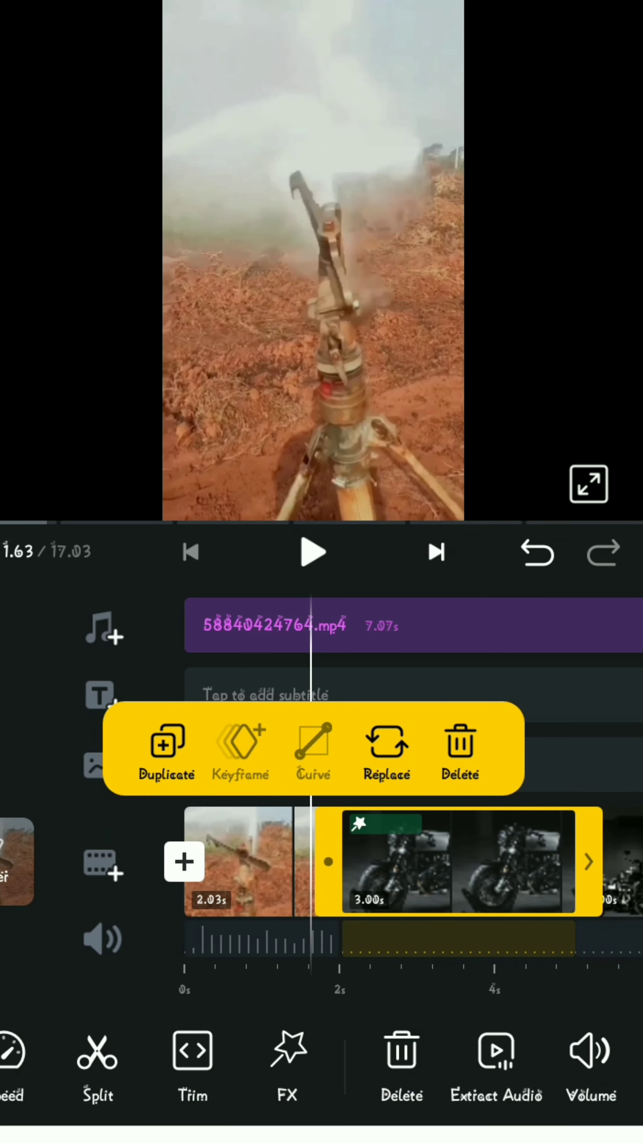
click(314, 553)
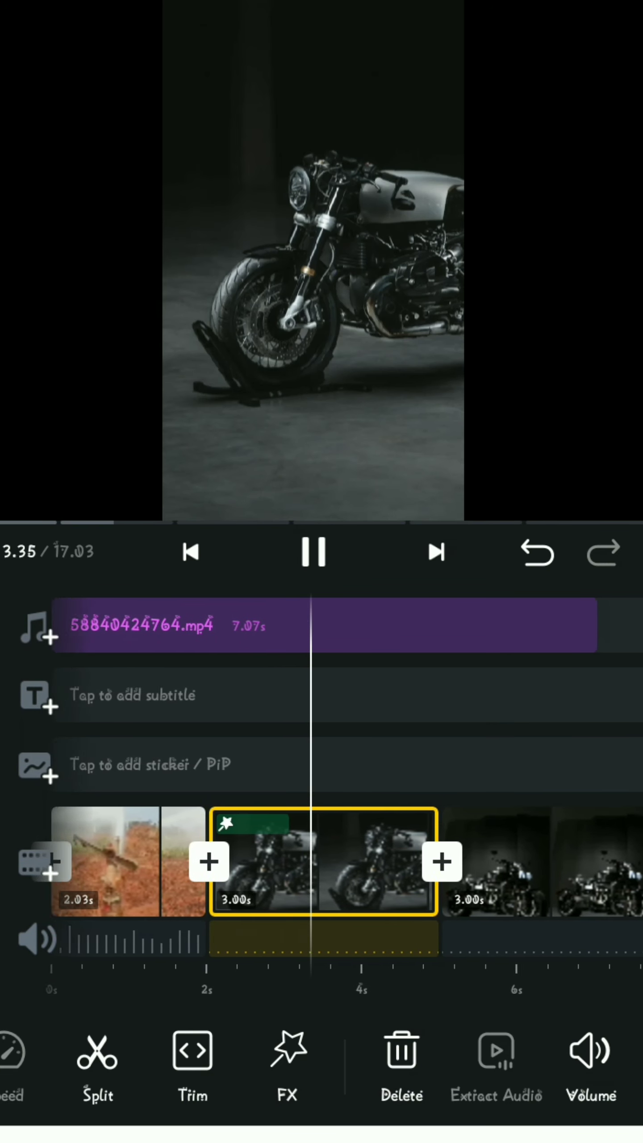
Stop on the dark studio motorcycle photo and bring up transitions for its cut.
click(312, 552)
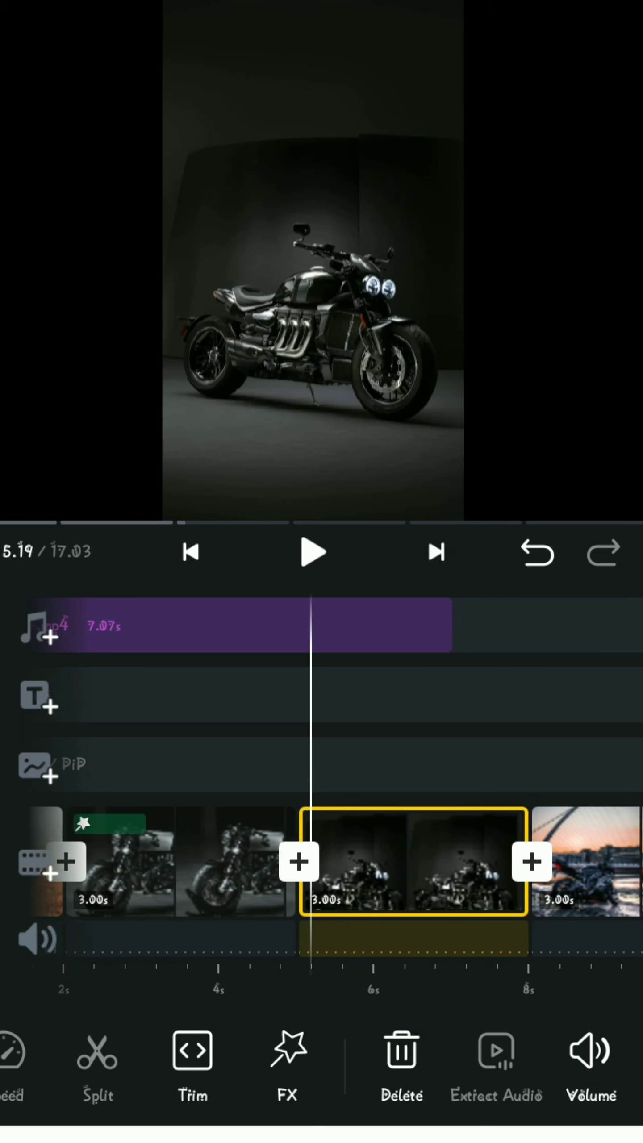
drag(357, 862, 364, 862)
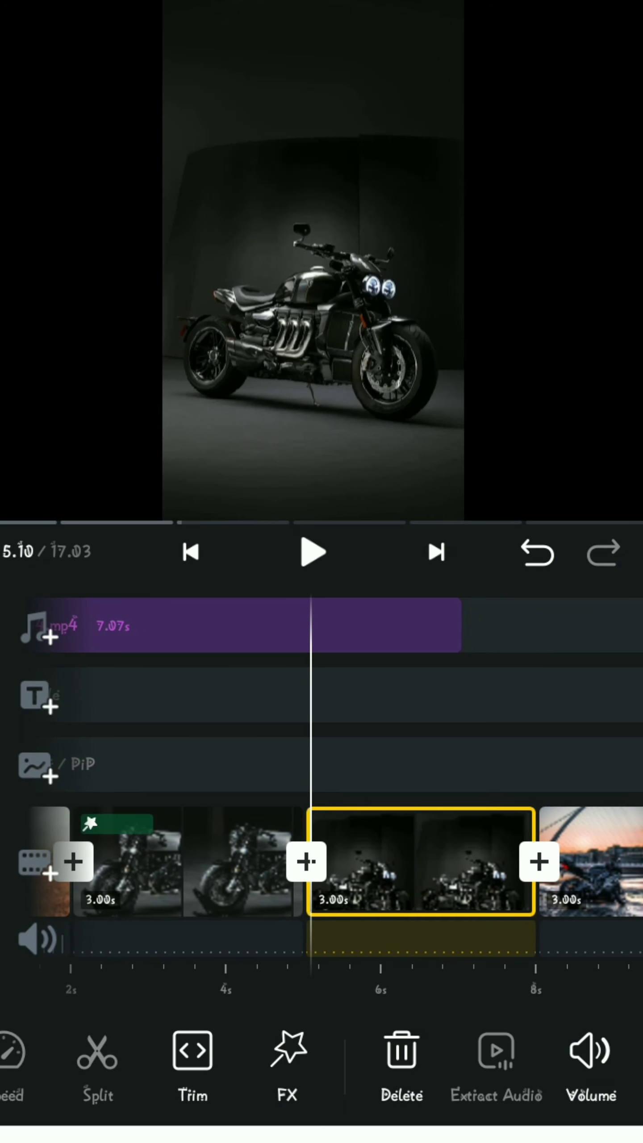
click(307, 862)
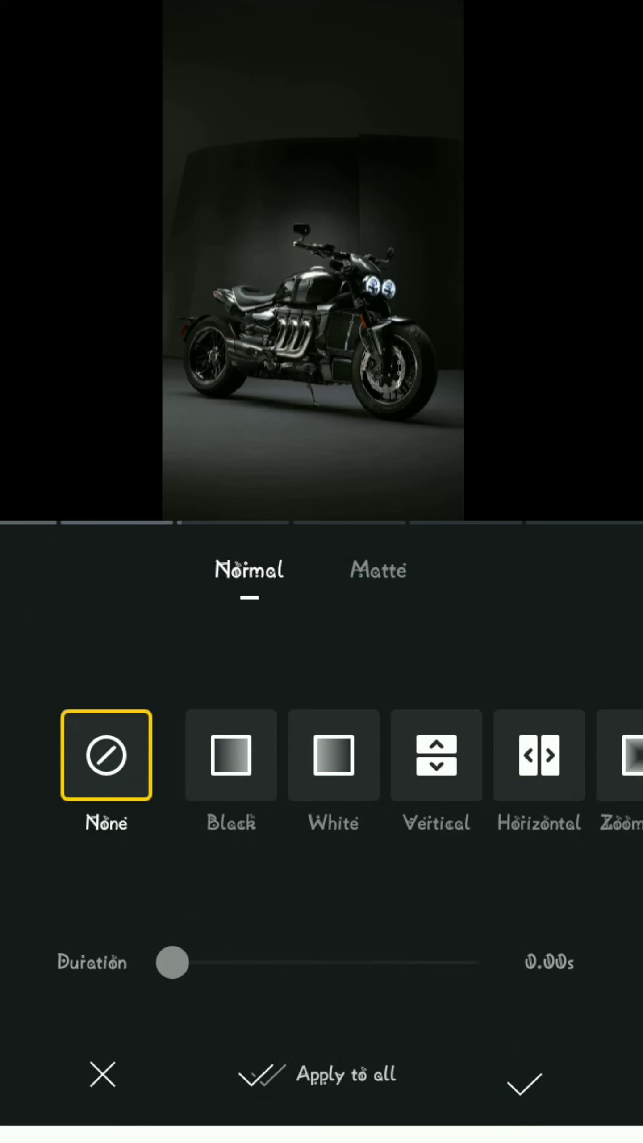
click(103, 1075)
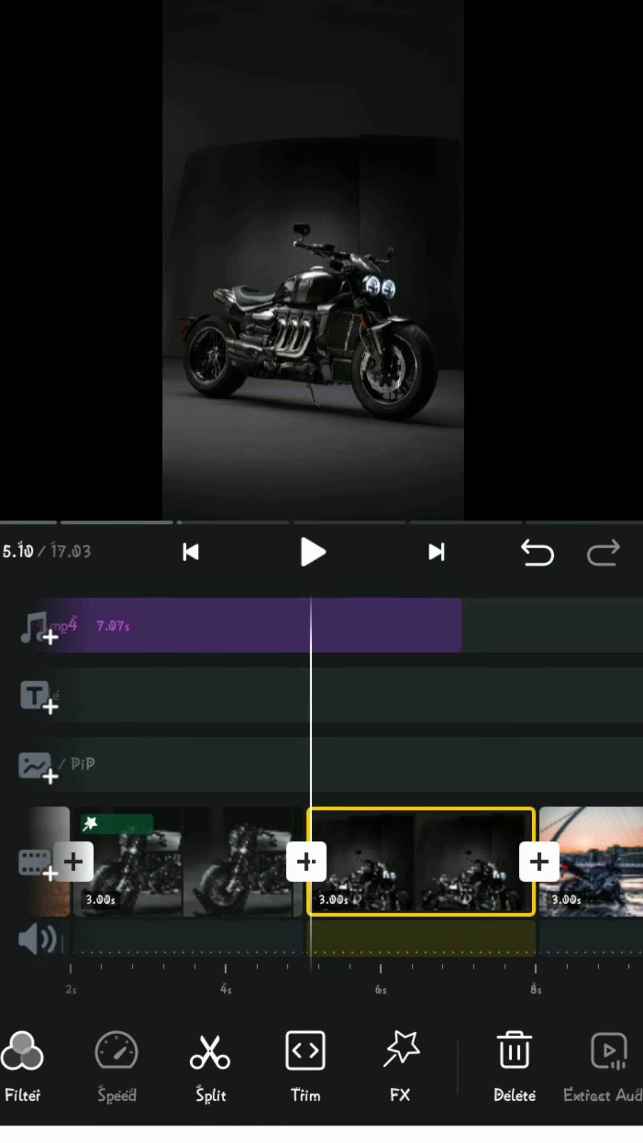
click(307, 863)
drag(536, 922, 135, 922)
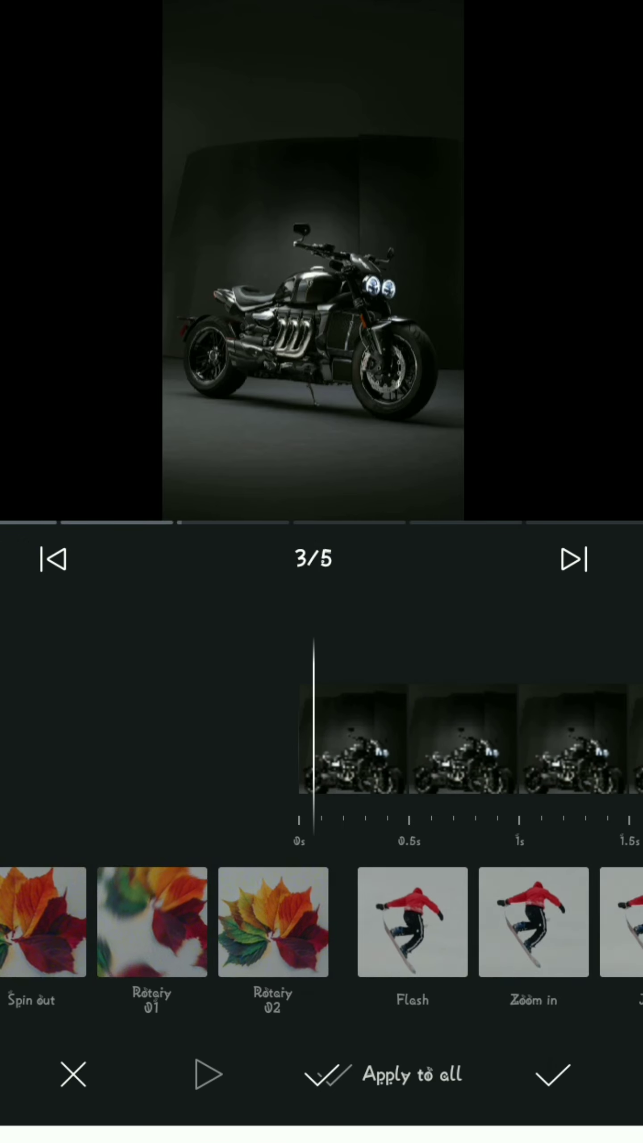
Try Flash, Zoom in, Jitter left and Shake, then apply Jittle to the dark motorcycle photo.
click(185, 923)
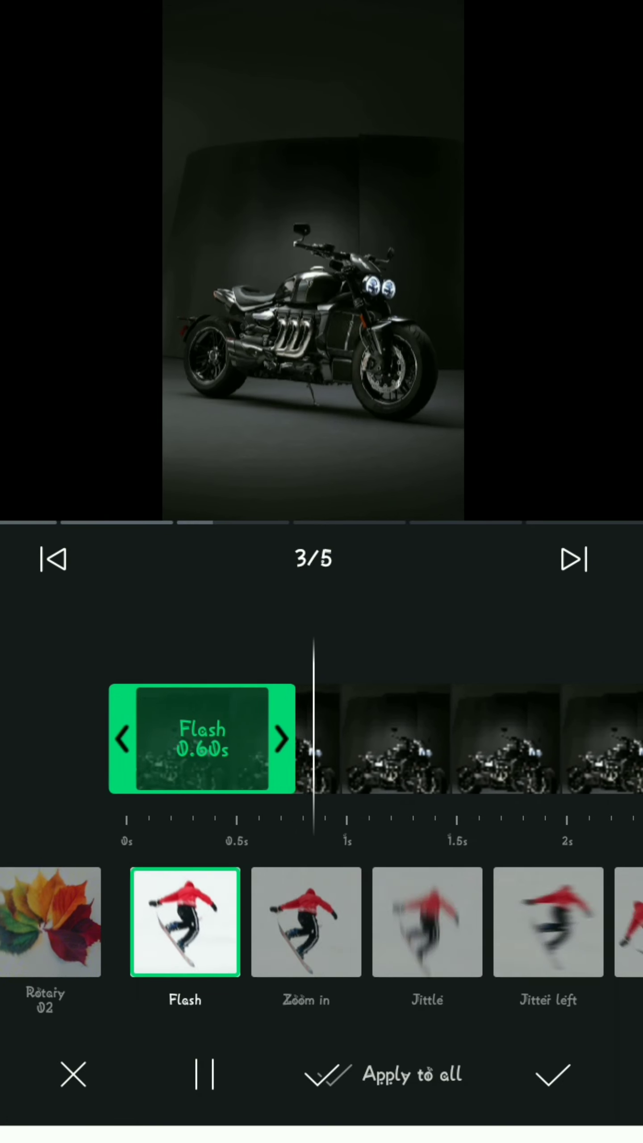
click(307, 922)
click(428, 922)
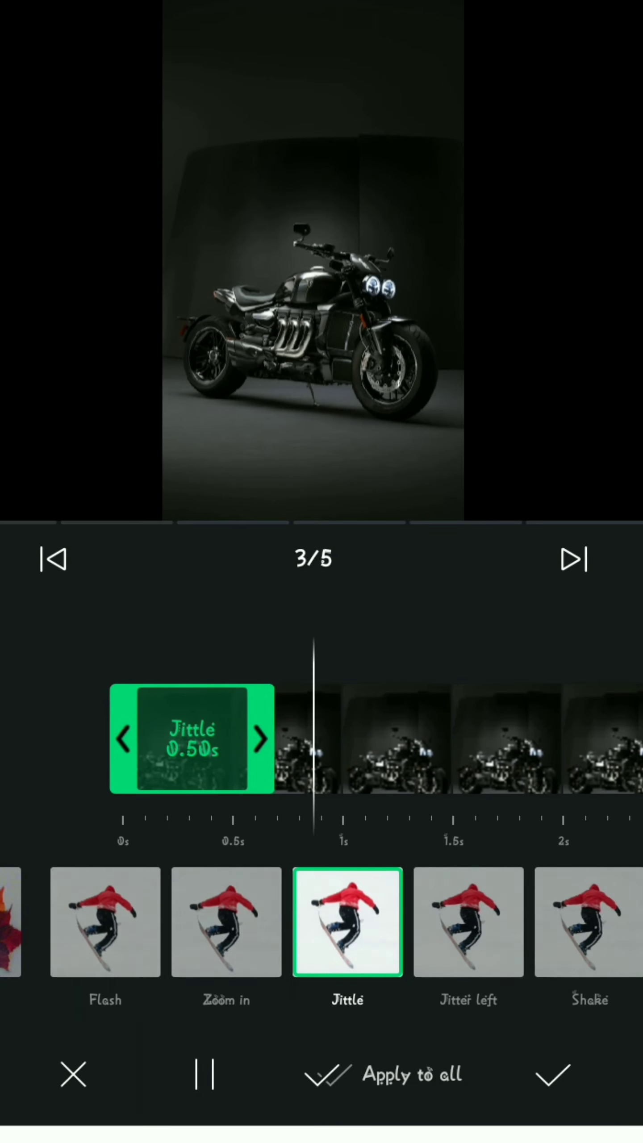
click(468, 922)
click(348, 923)
drag(429, 922, 350, 922)
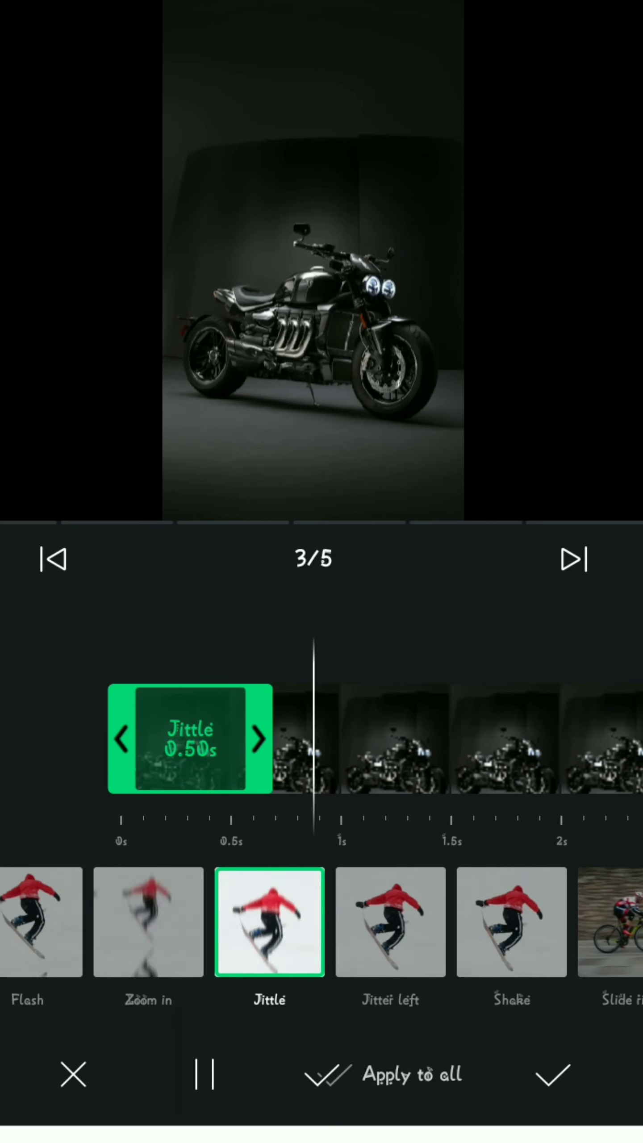
click(388, 922)
drag(429, 922, 318, 922)
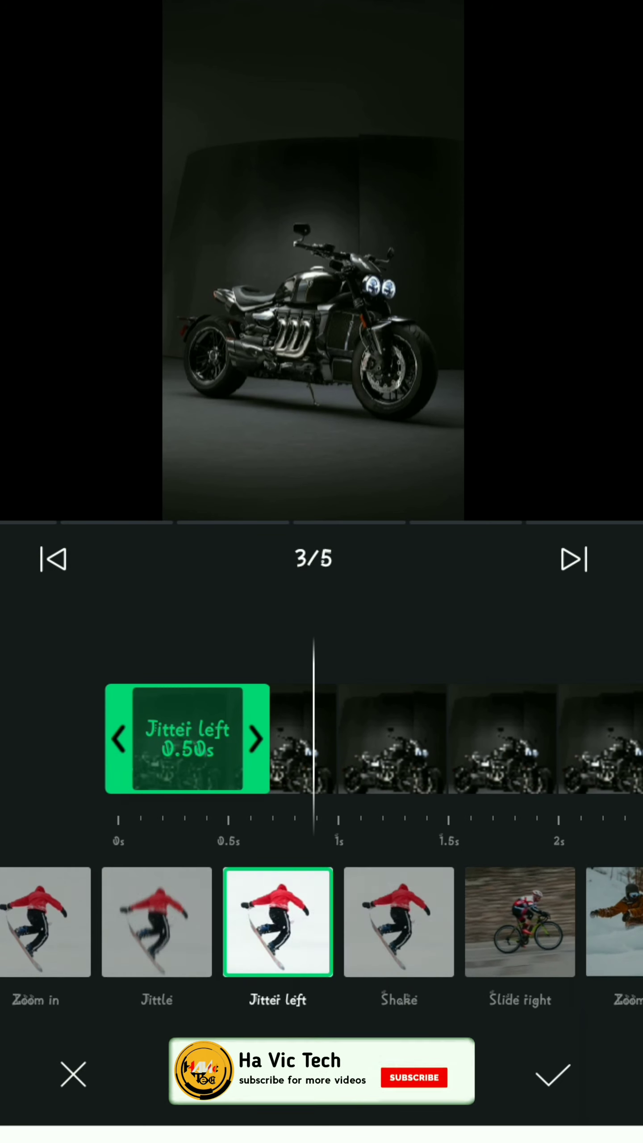
click(399, 922)
click(156, 922)
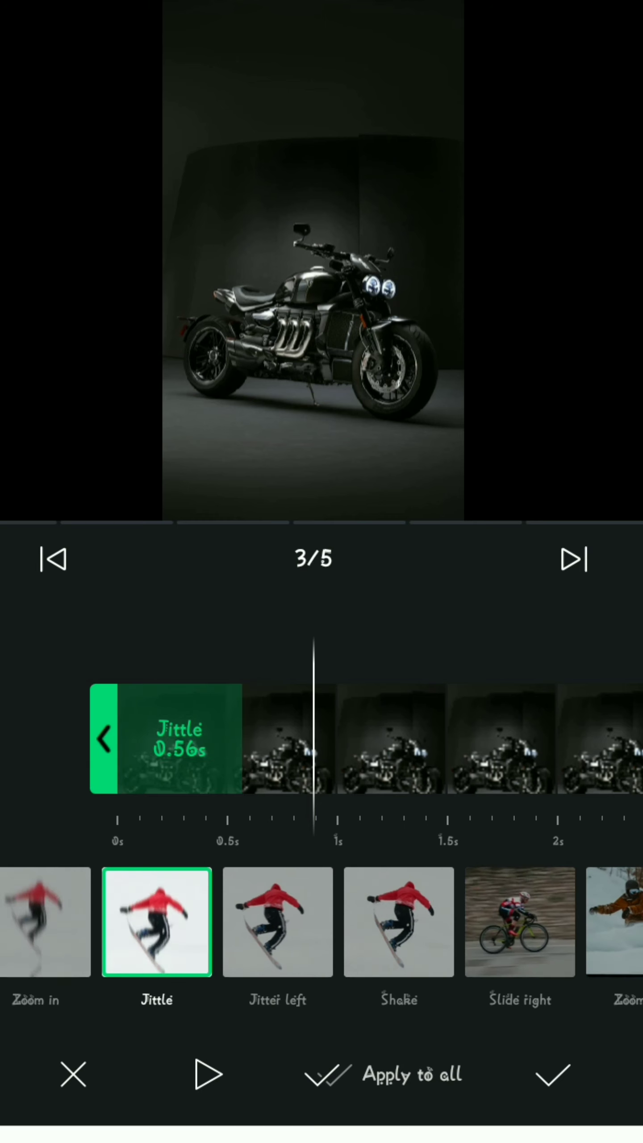
click(554, 1075)
Apply a Jittle transition before the sunset-bridge motorcycle photo and verify it is kept.
drag(465, 862, 268, 862)
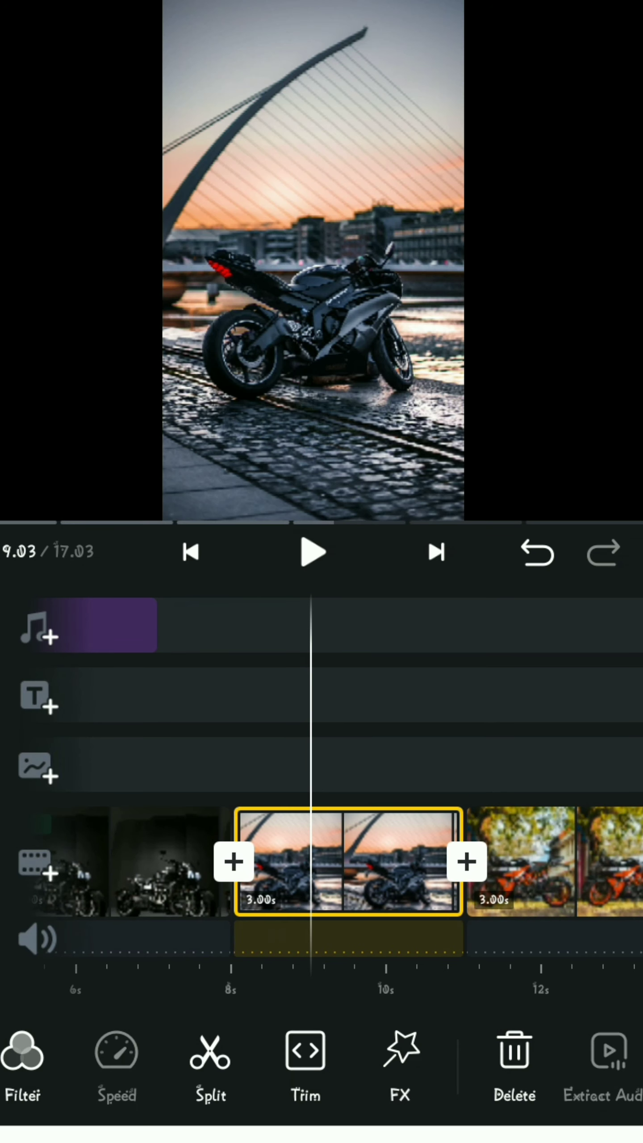
drag(357, 862, 388, 863)
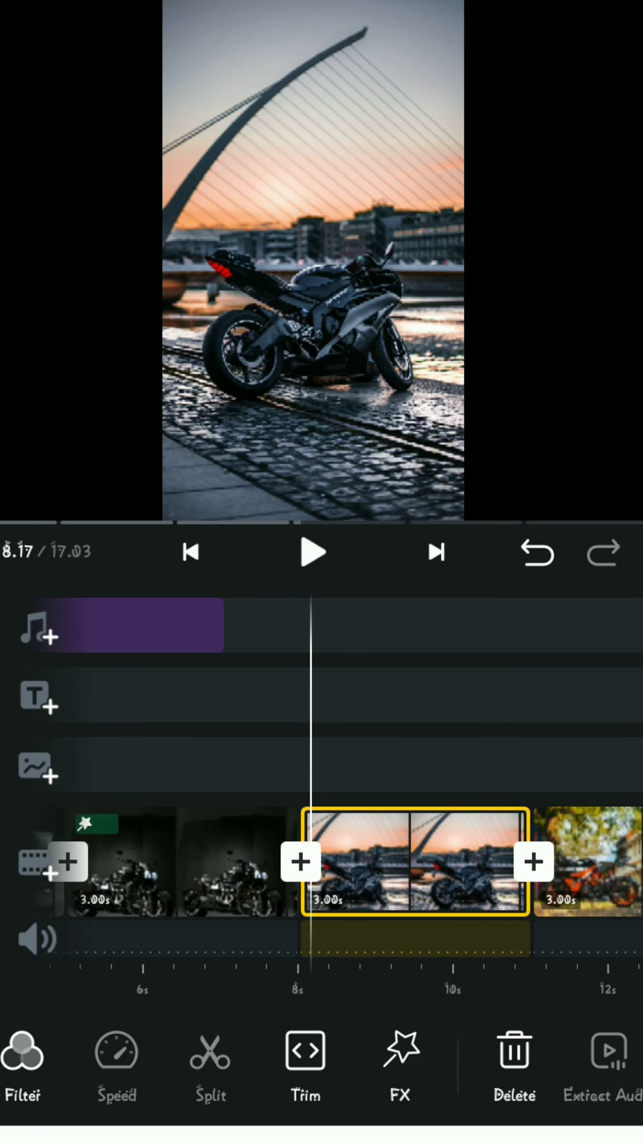
click(301, 863)
drag(535, 922, 134, 922)
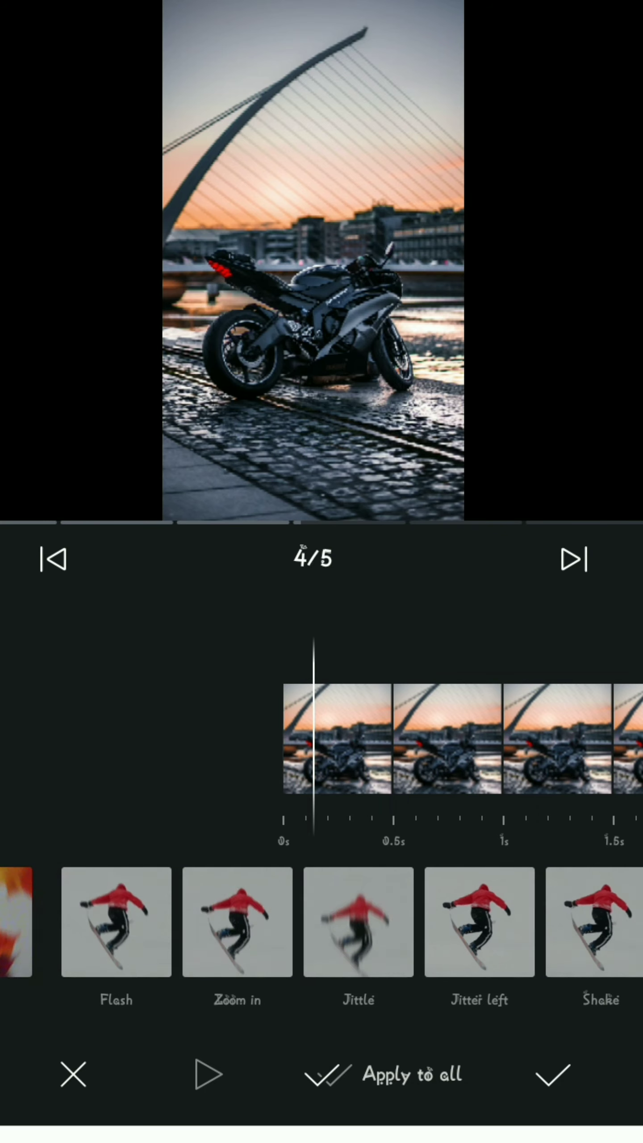
click(163, 922)
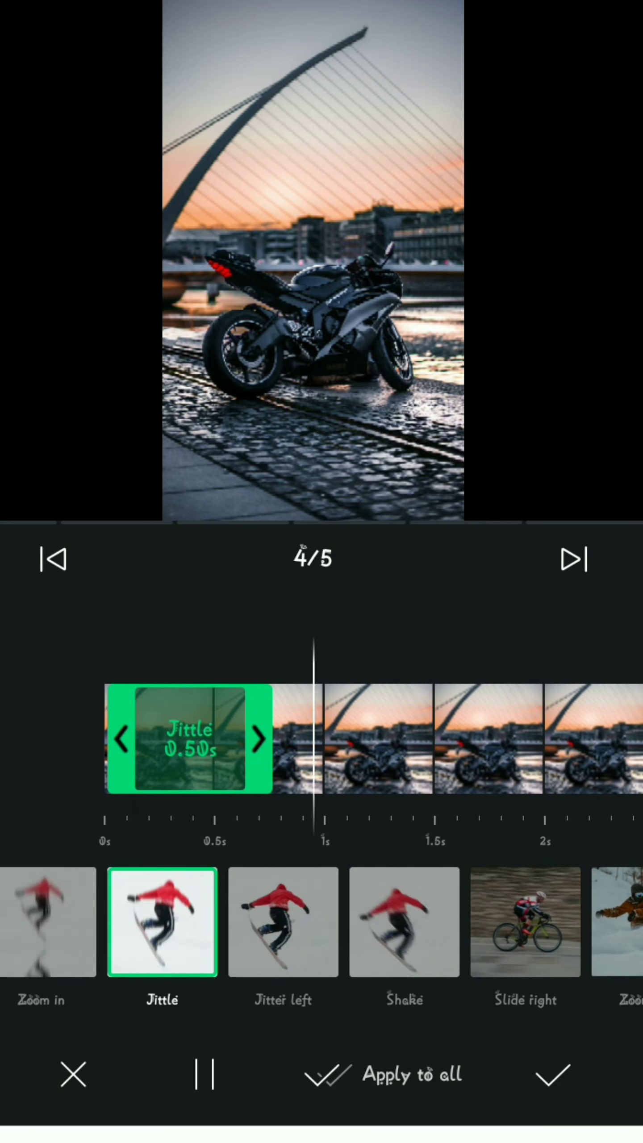
click(553, 1075)
drag(358, 1064, 307, 1063)
click(358, 862)
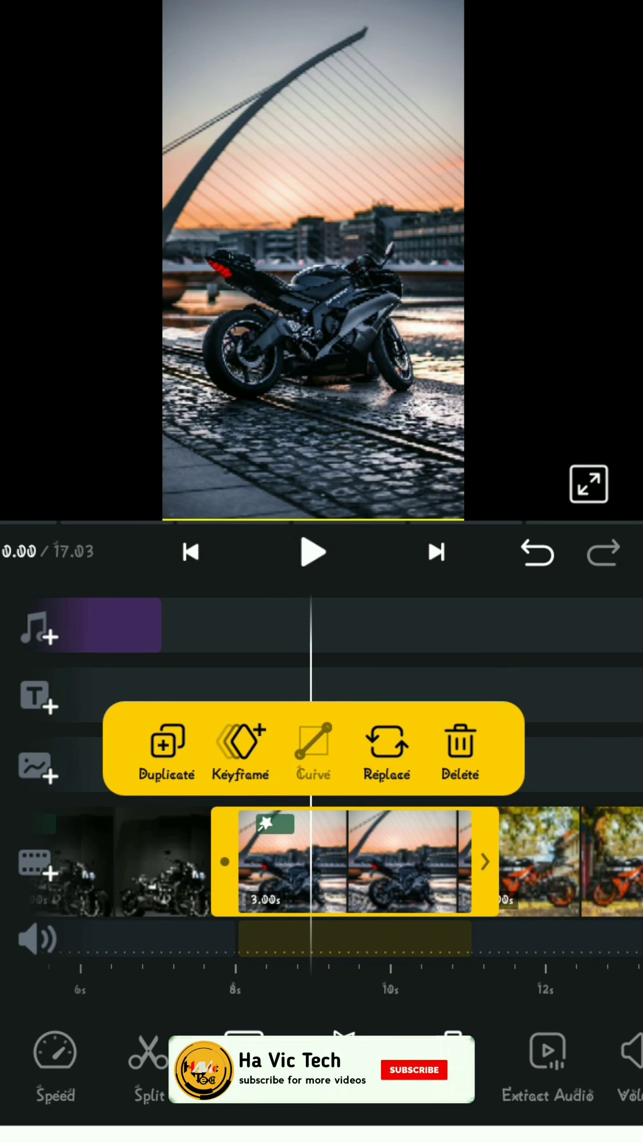
click(265, 824)
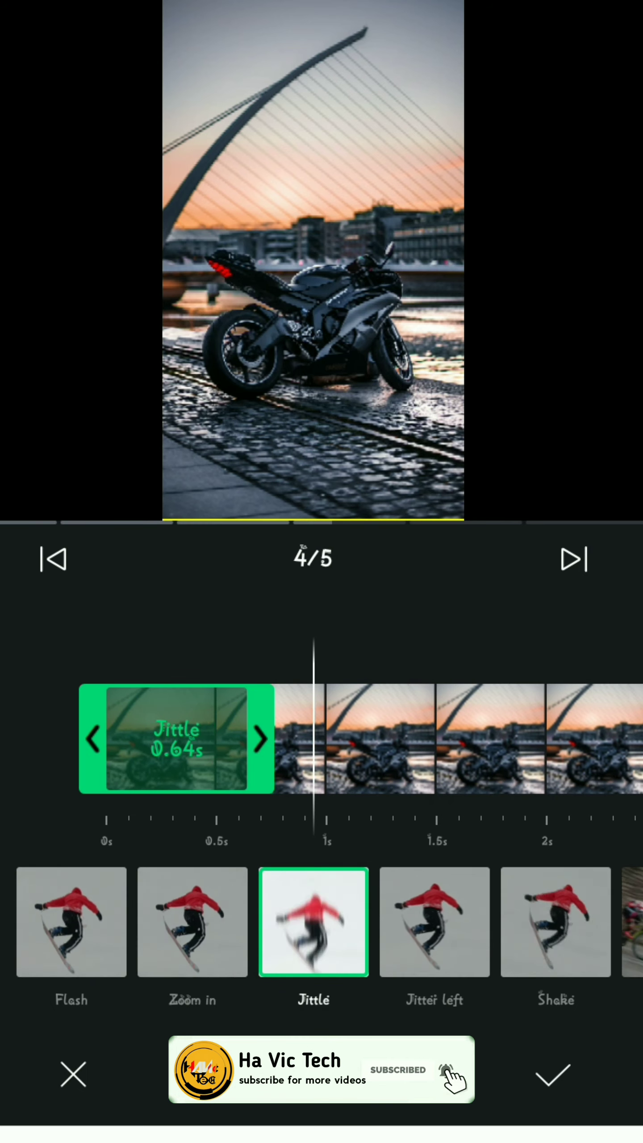
click(553, 1075)
Apply a Jittle transition before the orange motorcycle photo.
drag(491, 862, 304, 862)
click(402, 863)
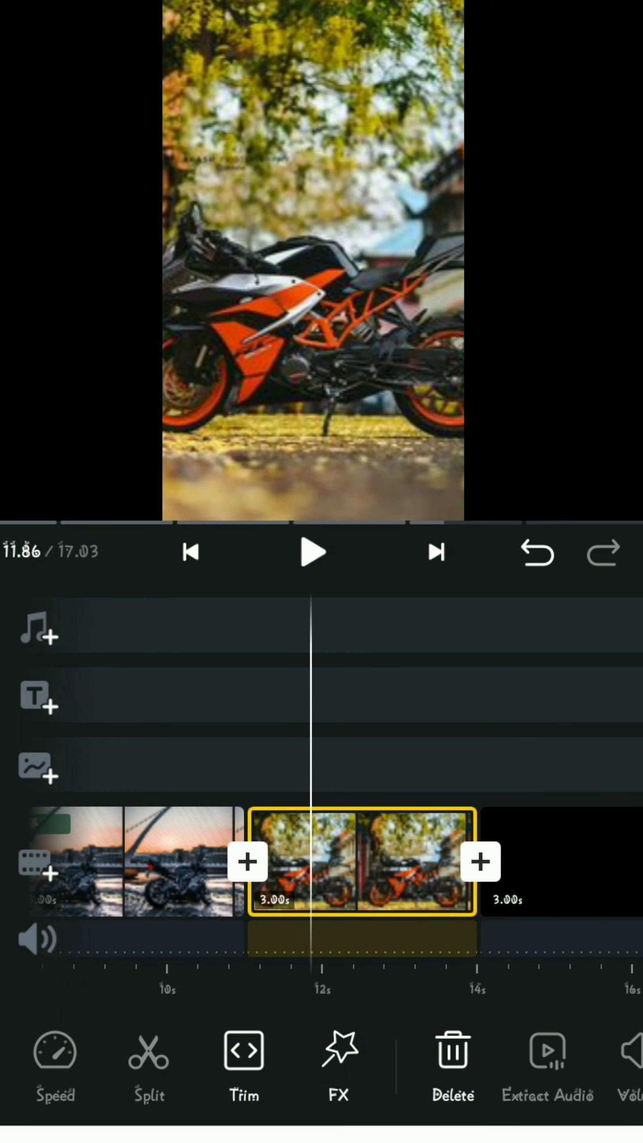
drag(268, 1063, 322, 1063)
drag(358, 862, 382, 862)
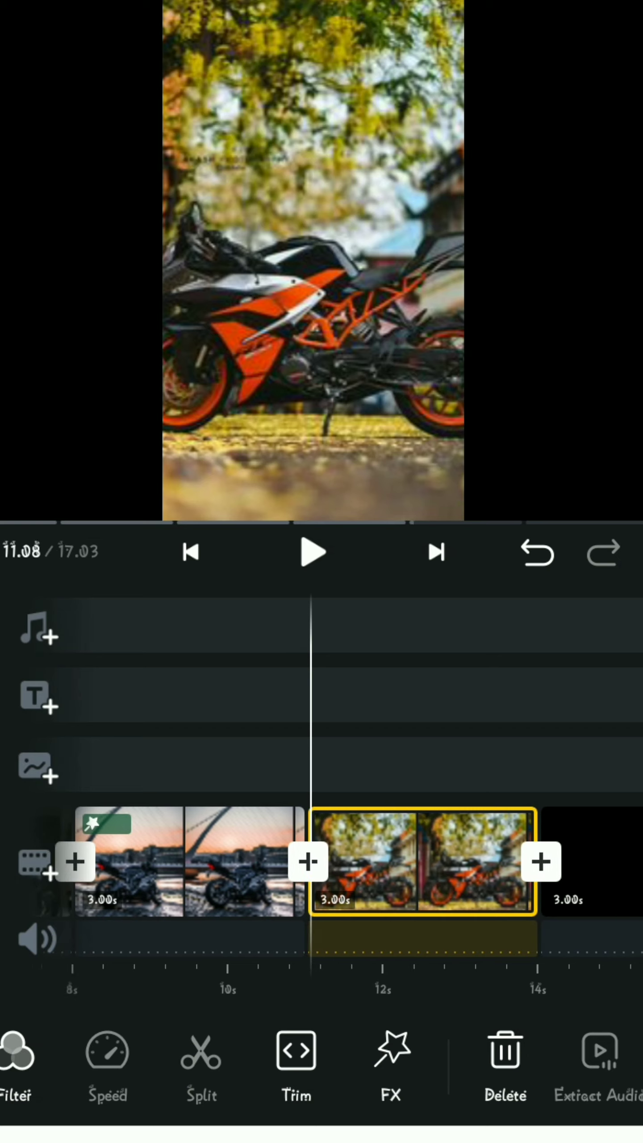
click(307, 862)
drag(536, 921, 90, 920)
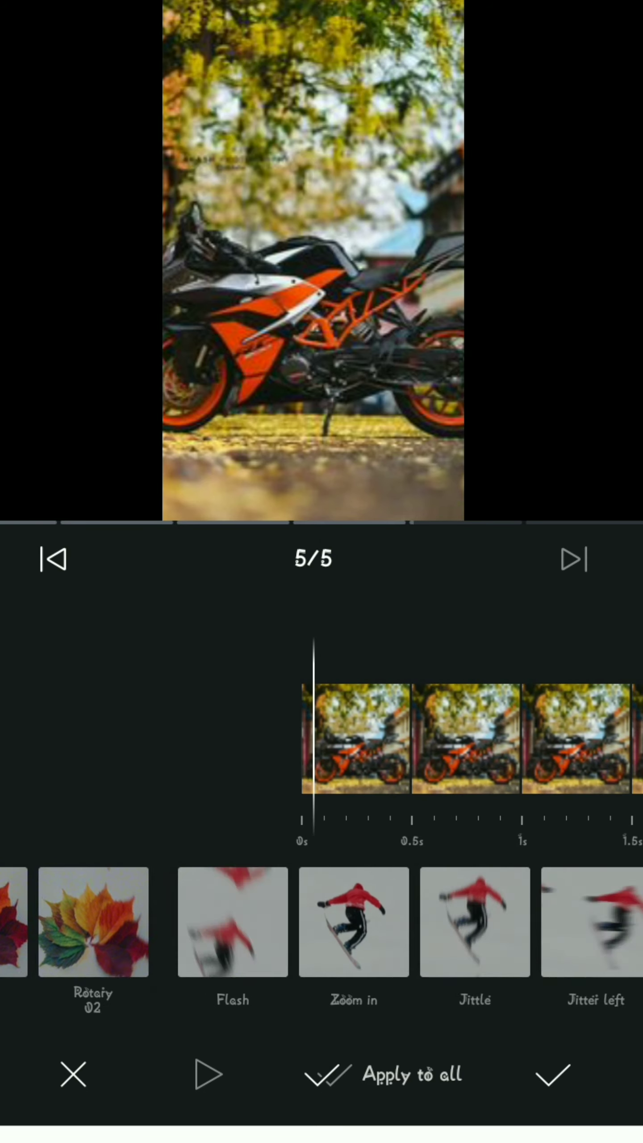
click(154, 922)
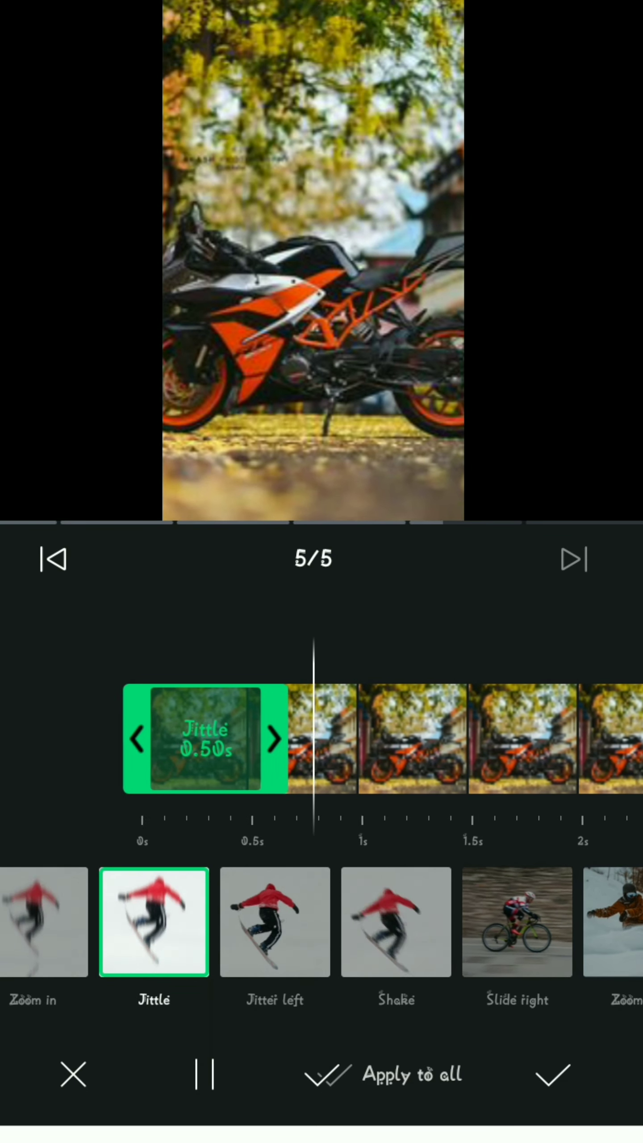
click(553, 1075)
drag(446, 863, 224, 862)
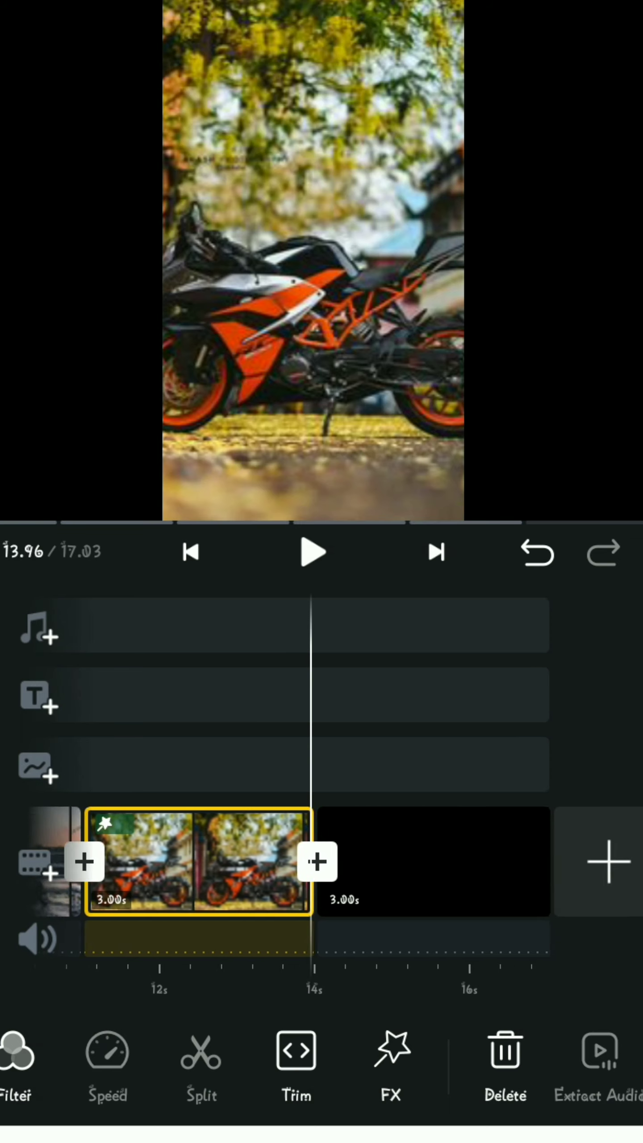
Delete the trailing black clip, leaving a 6.82 s reel, and scrub through to review it.
click(384, 862)
click(460, 759)
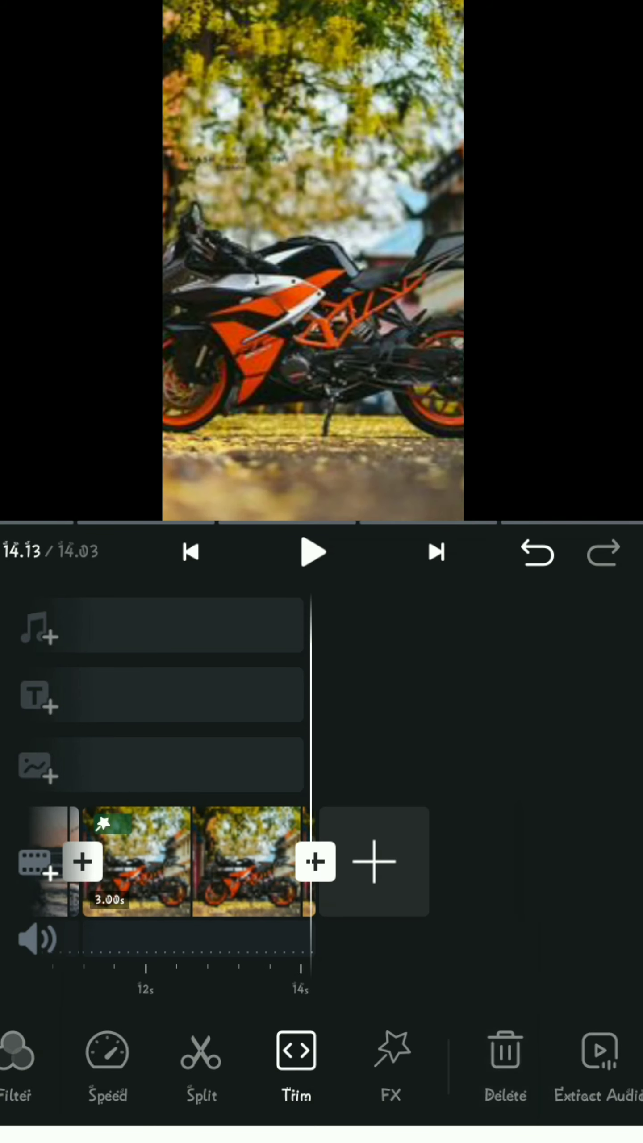
click(191, 552)
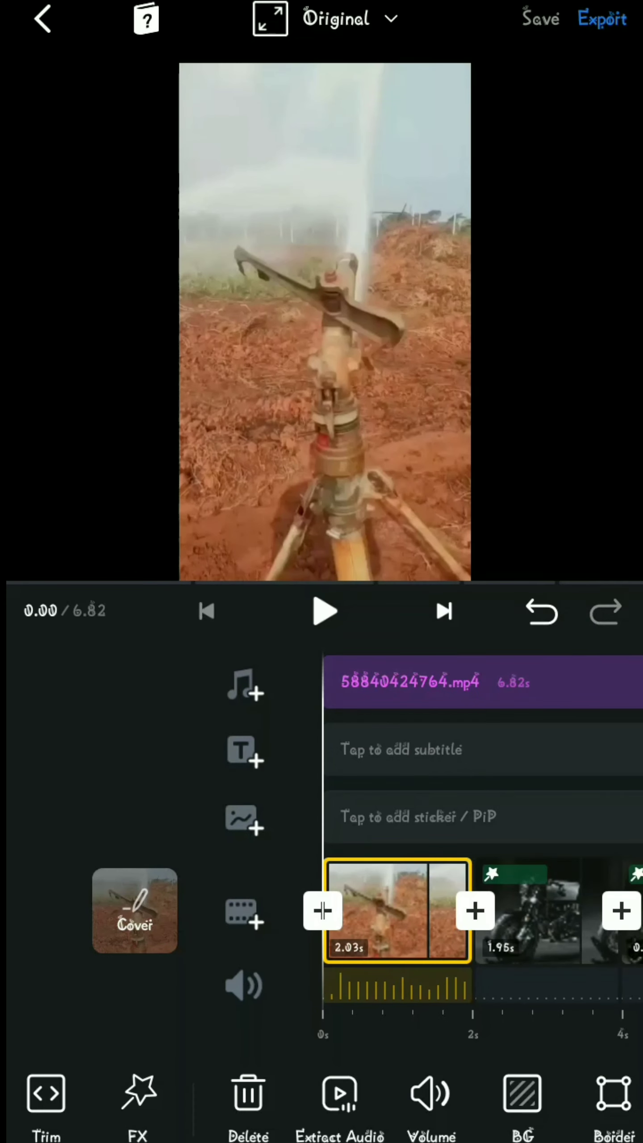
drag(447, 911, 241, 911)
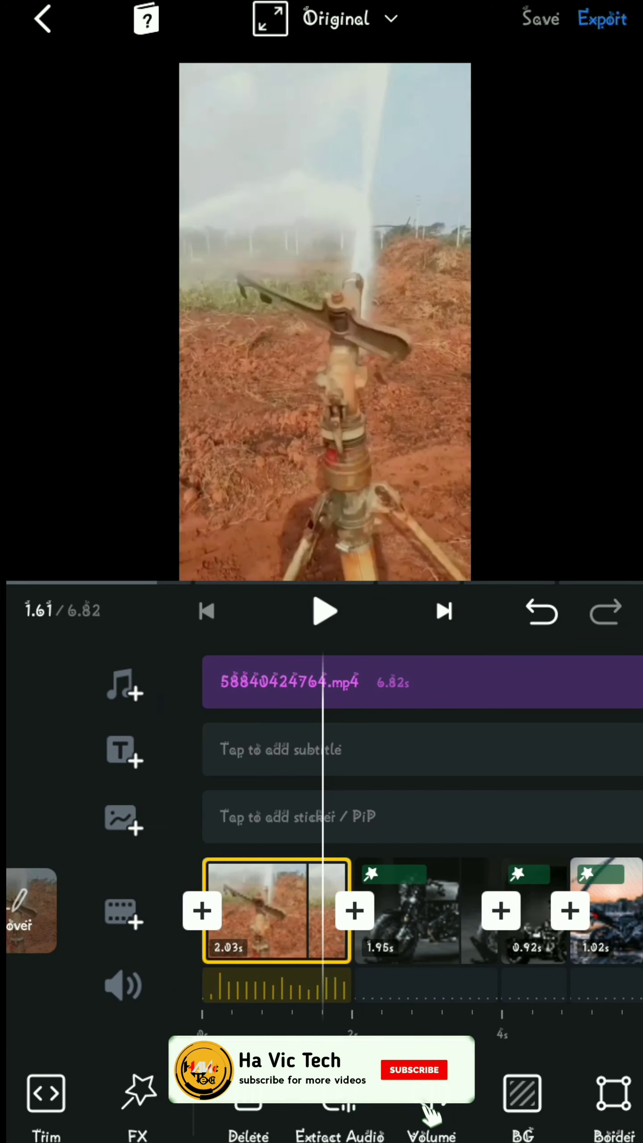
drag(491, 911, 223, 911)
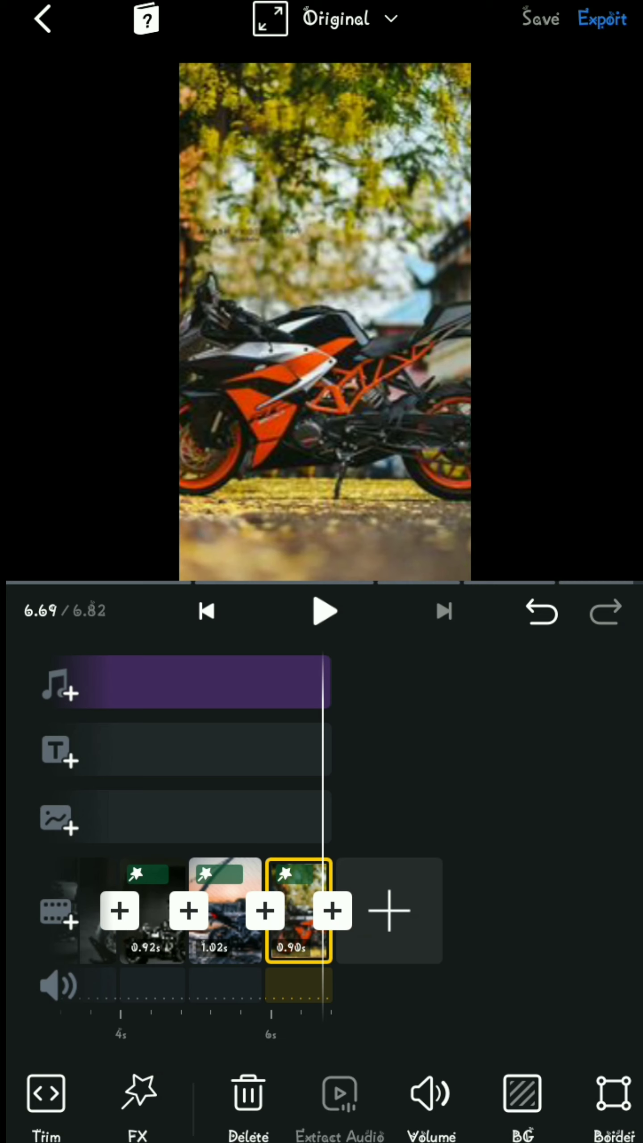
Export the reel at 1080p, 30 FPS with default bitrate.
click(602, 19)
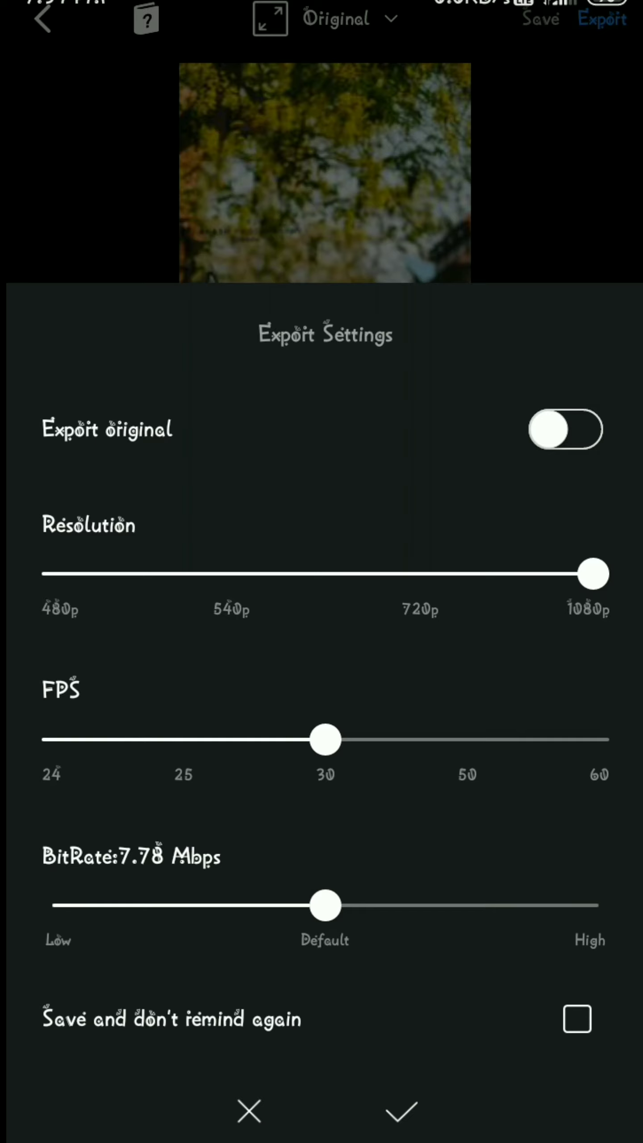
click(403, 1112)
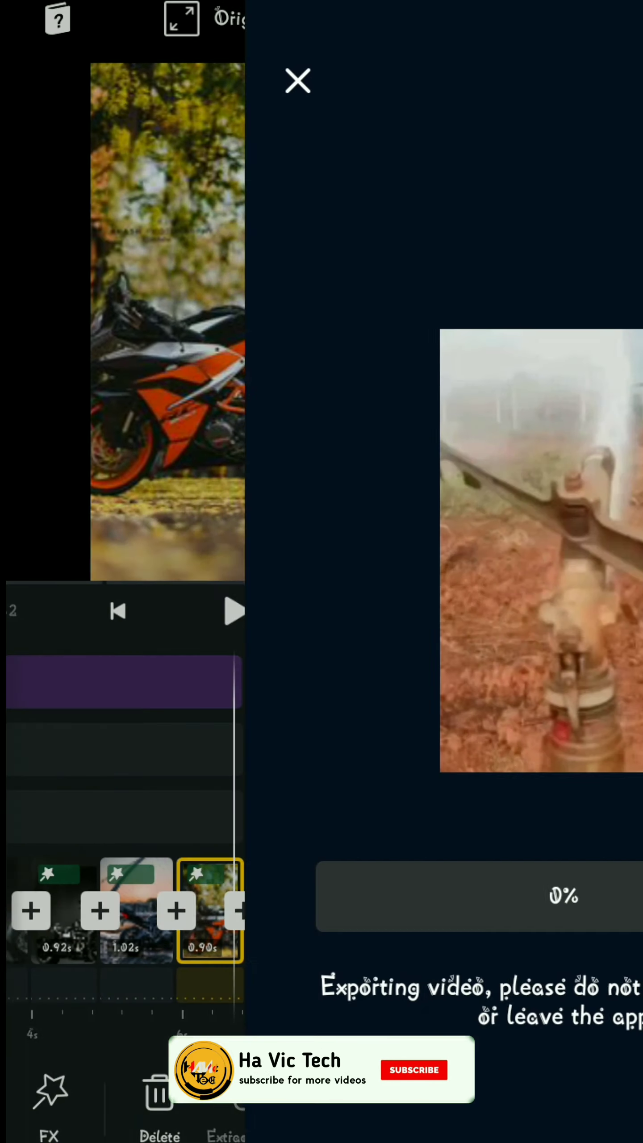